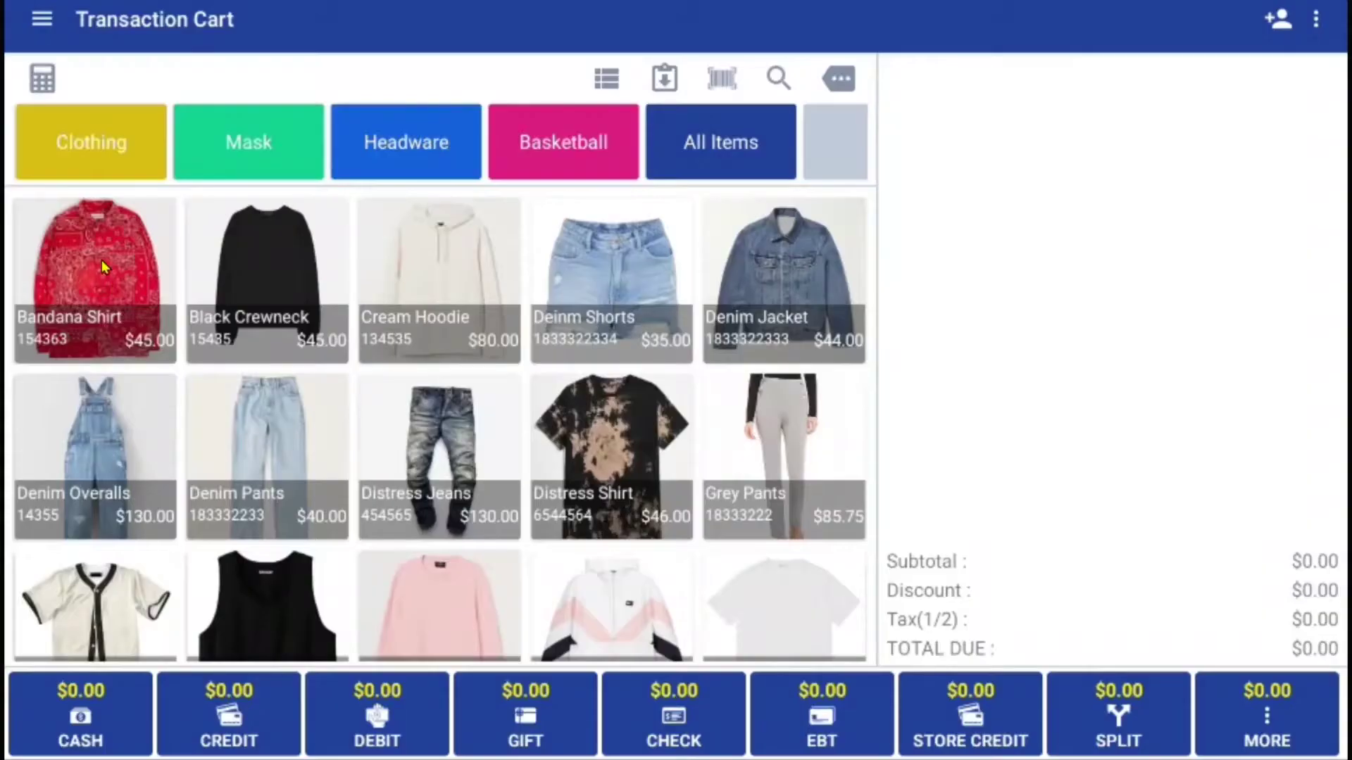
- Add Bandana Shirt, Black Crewneck, Denim Pants, Snapback Hat and Basketball to the cart
left_click(116, 288)
left_click(263, 283)
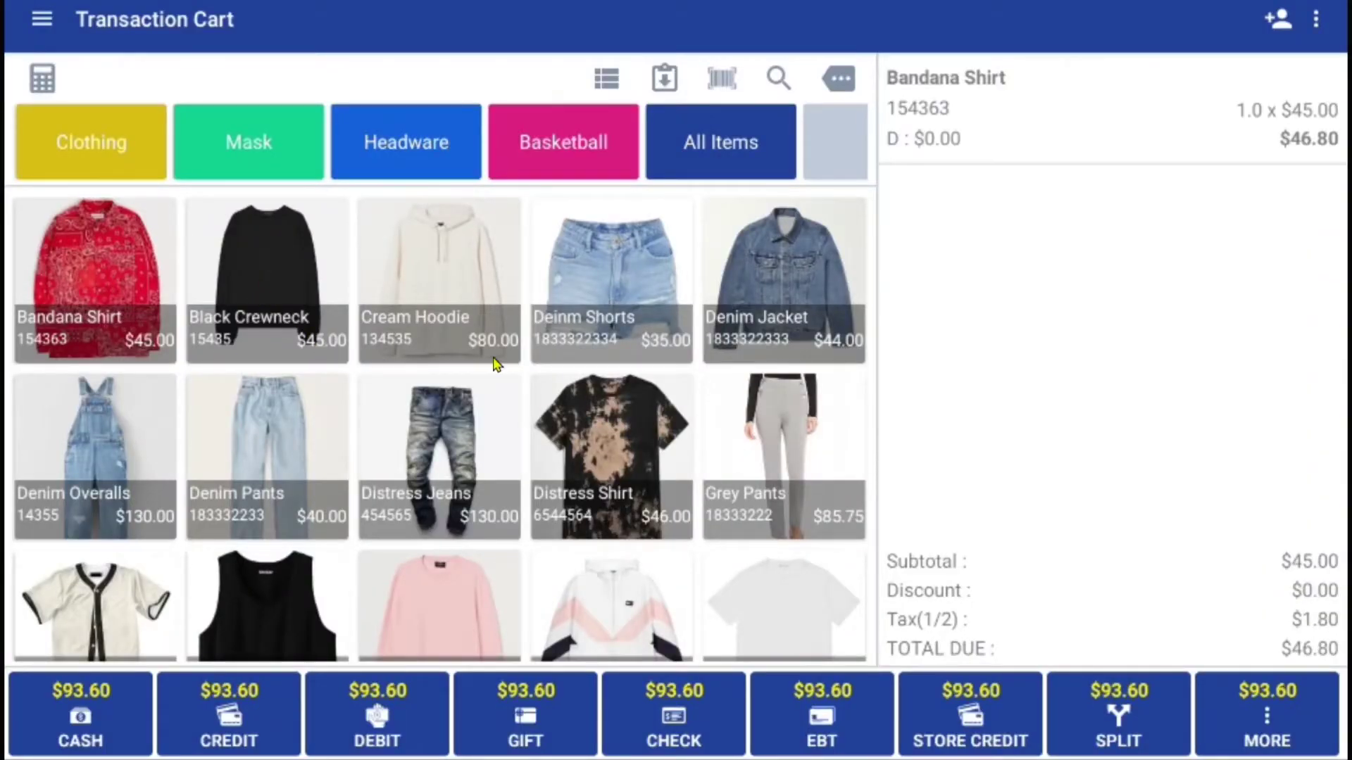
left_click(289, 431)
left_click(406, 149)
left_click(301, 281)
left_click(568, 172)
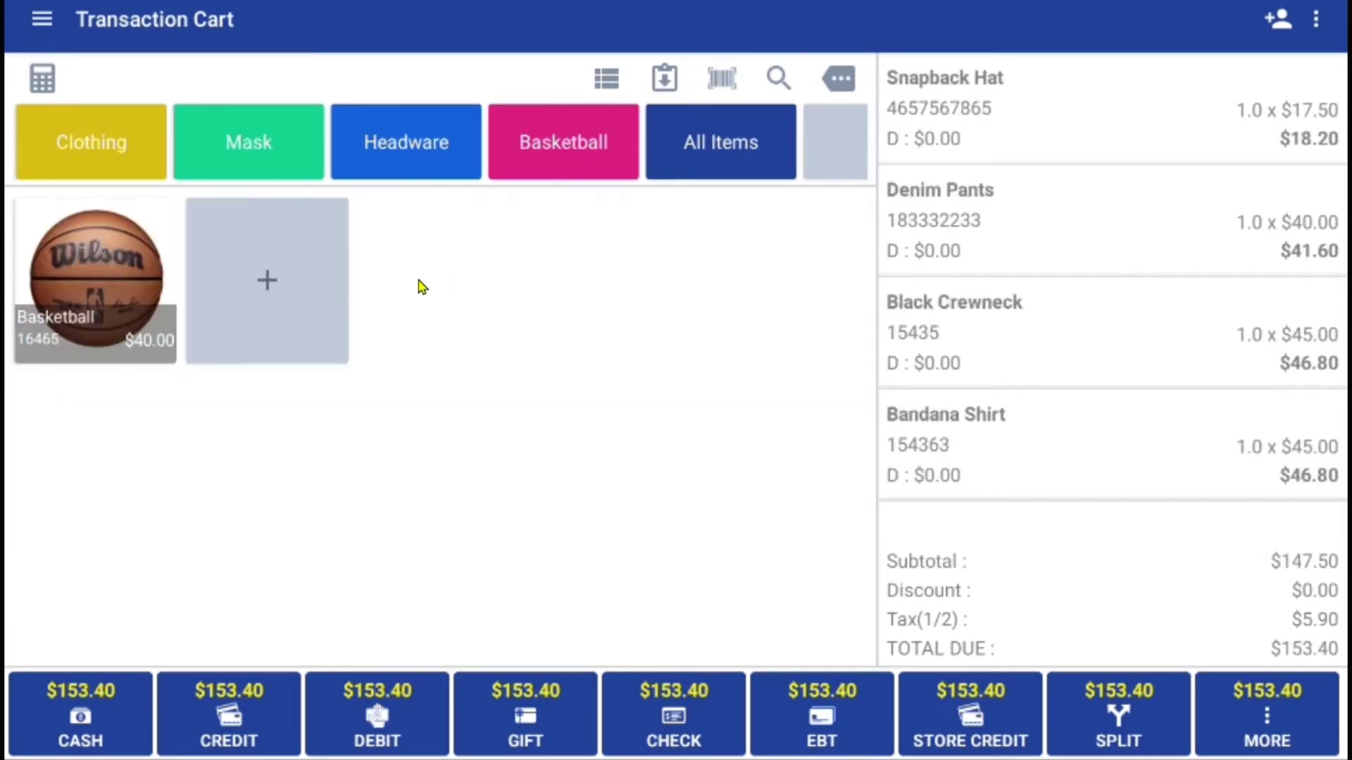
left_click(122, 266)
- Change the Snapback Hat line's quantity to 2 and update the cart
left_click_drag(1077, 443, 1053, 420)
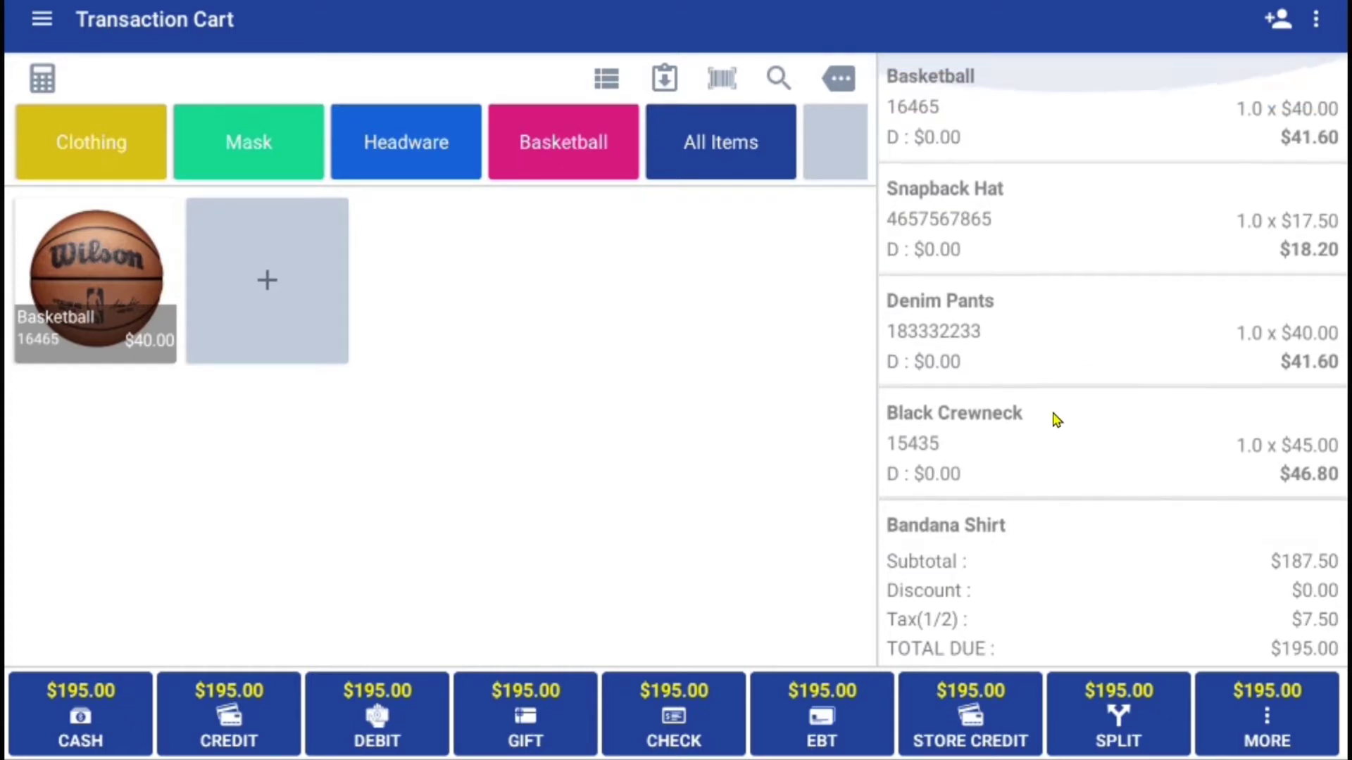
left_click(1034, 240)
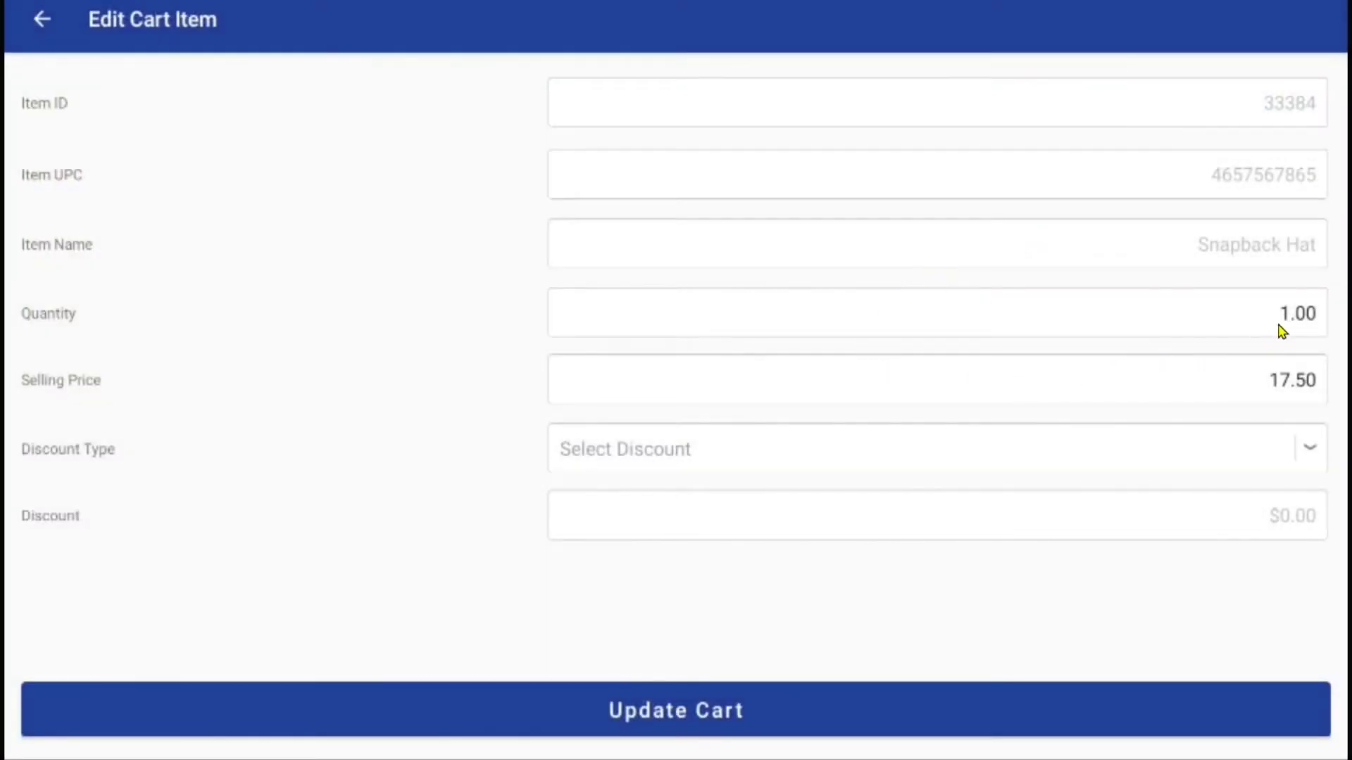
left_click(1314, 318)
key("BackSpace")
key("BackSpace")
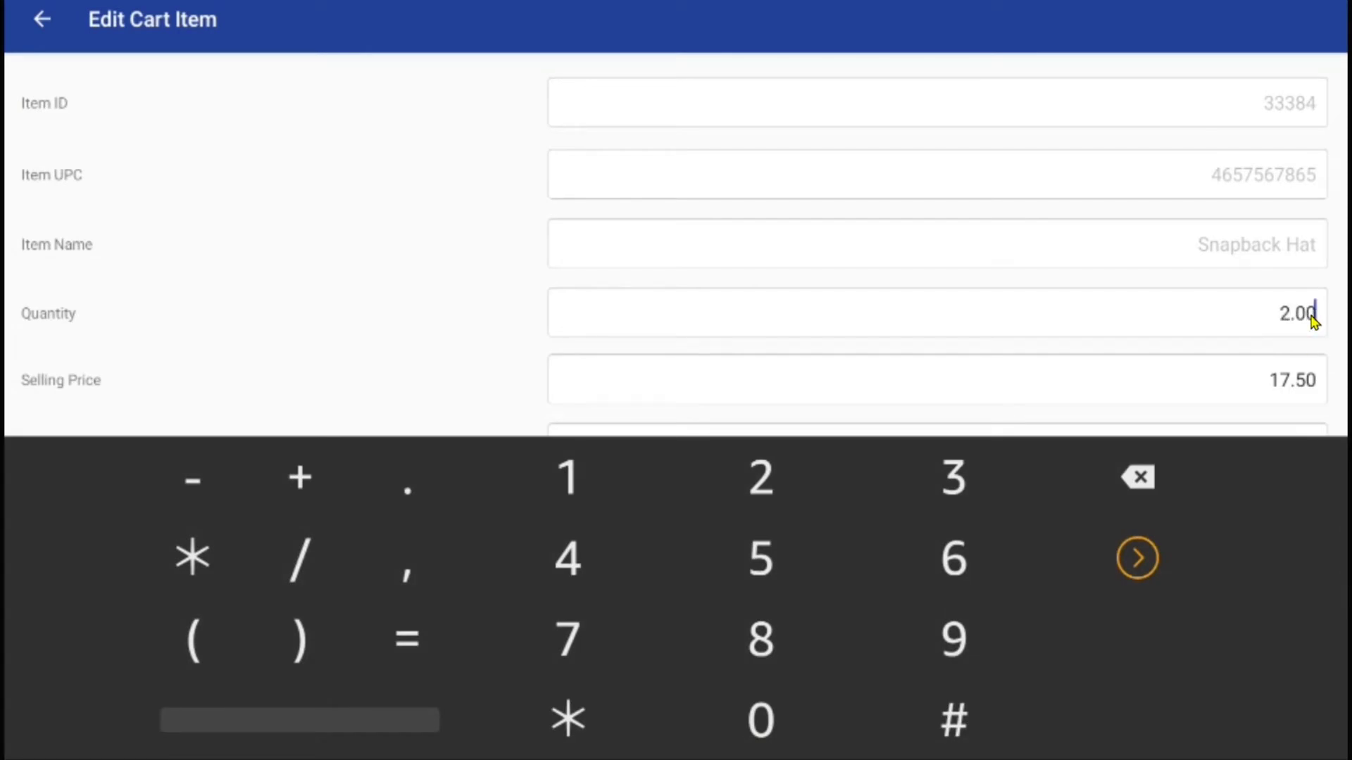
key("Return")
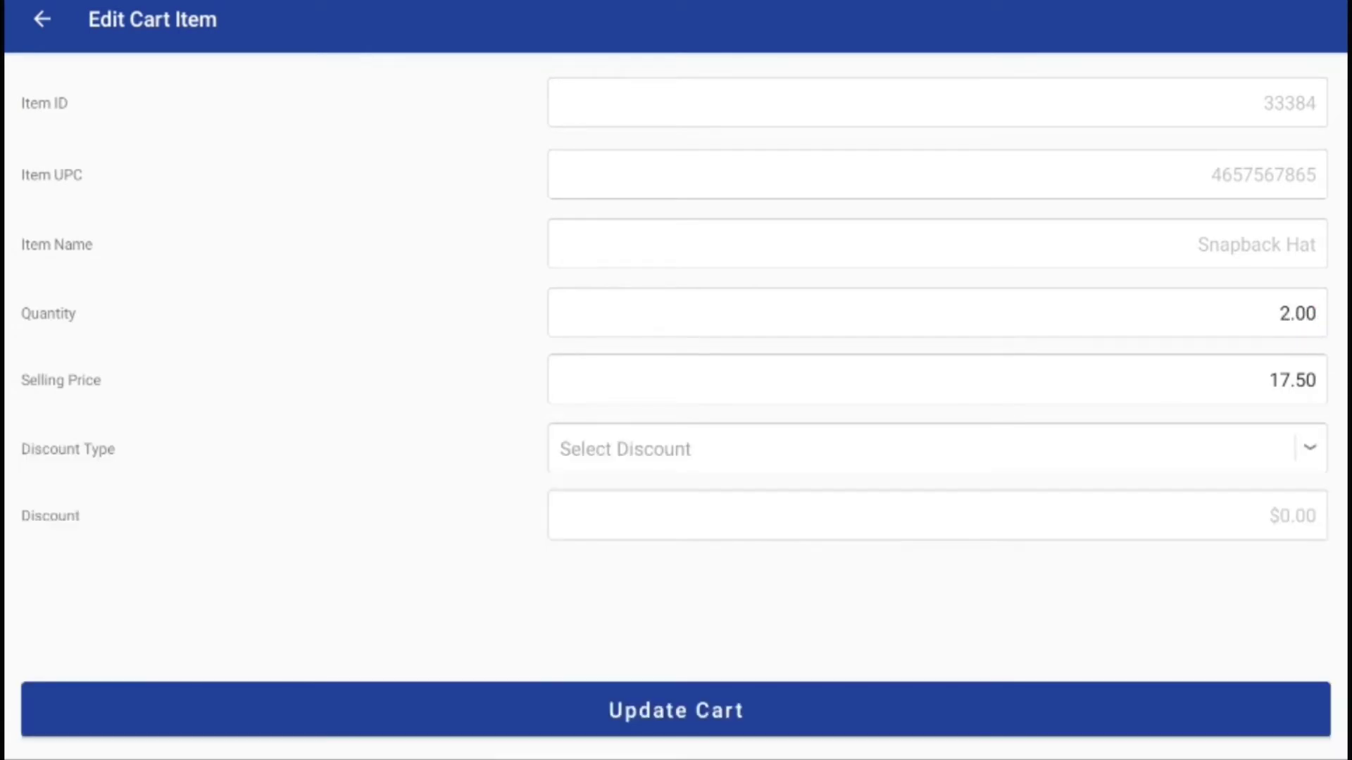
left_click(658, 709)
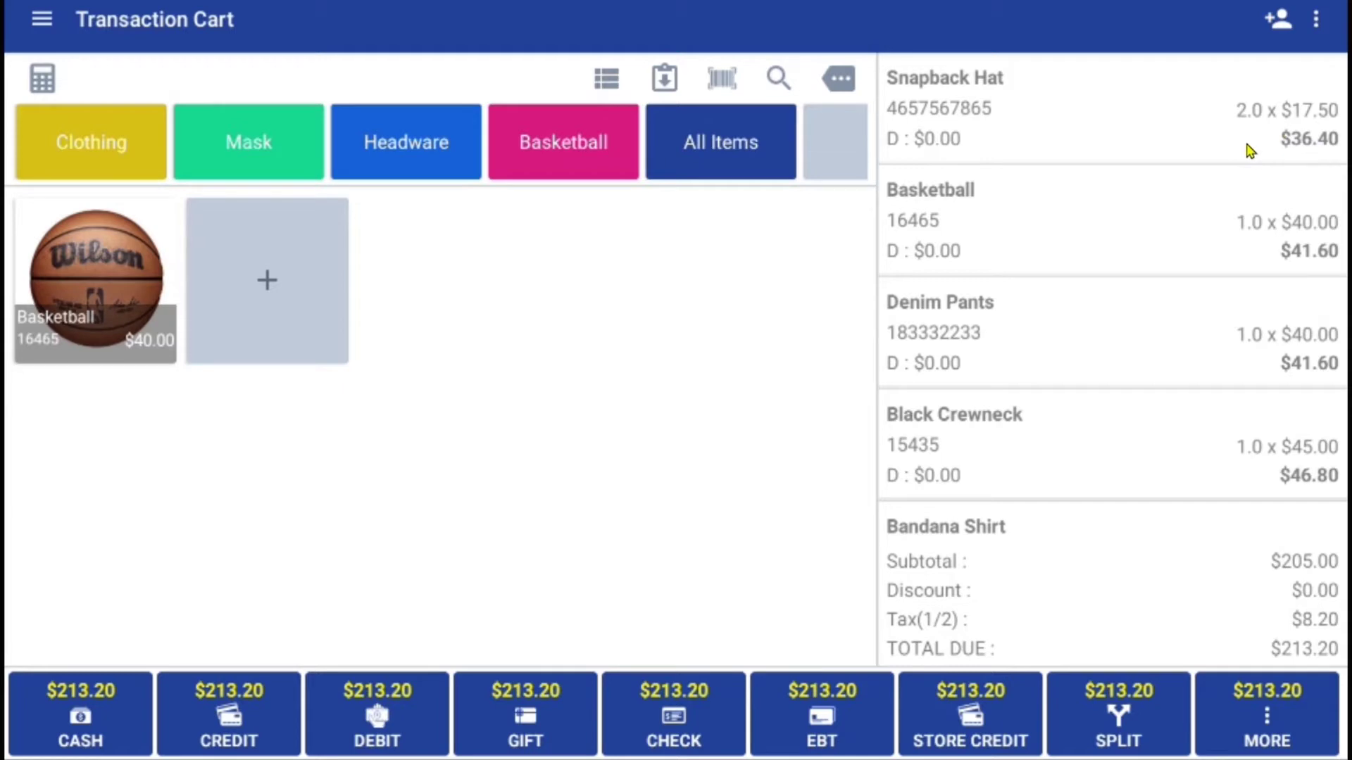
- Apply the Default discount at 25.00 percent to the whole cart
left_click(839, 81)
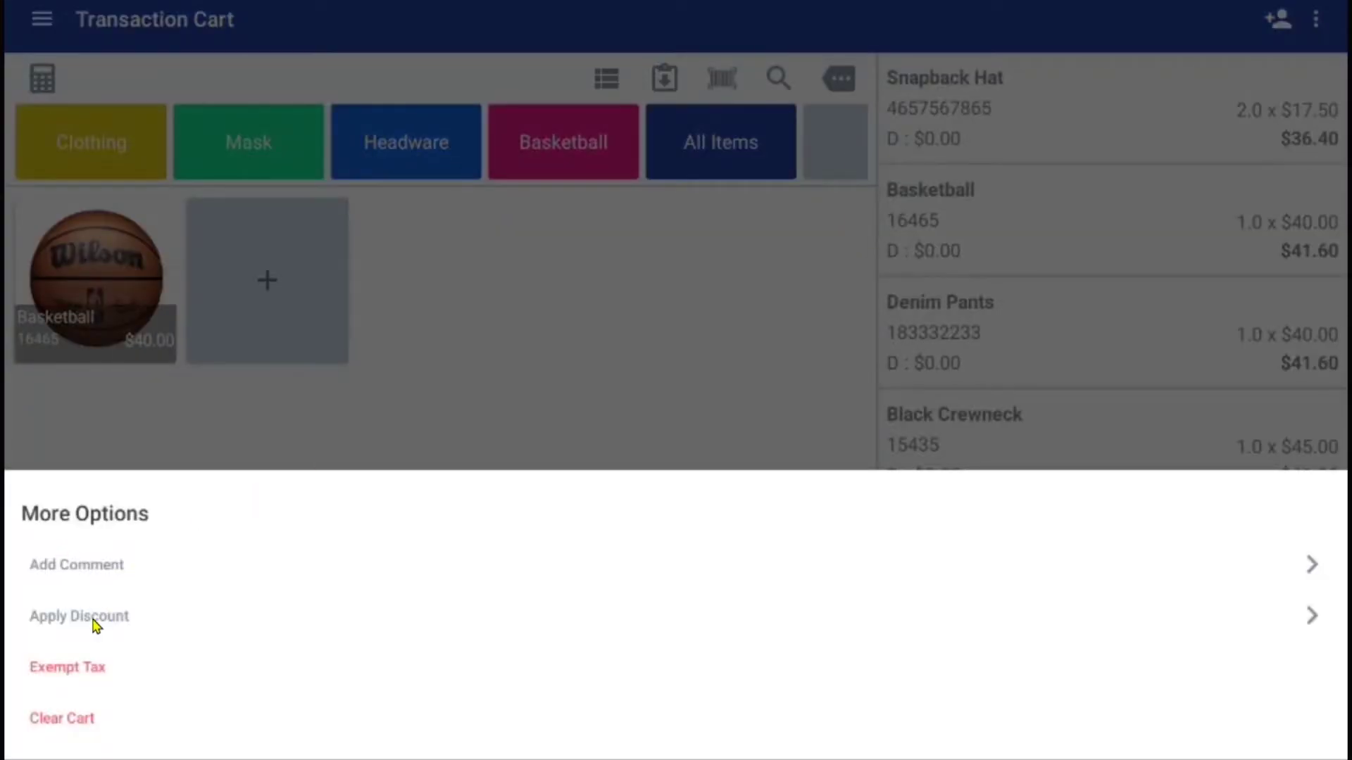
left_click(79, 616)
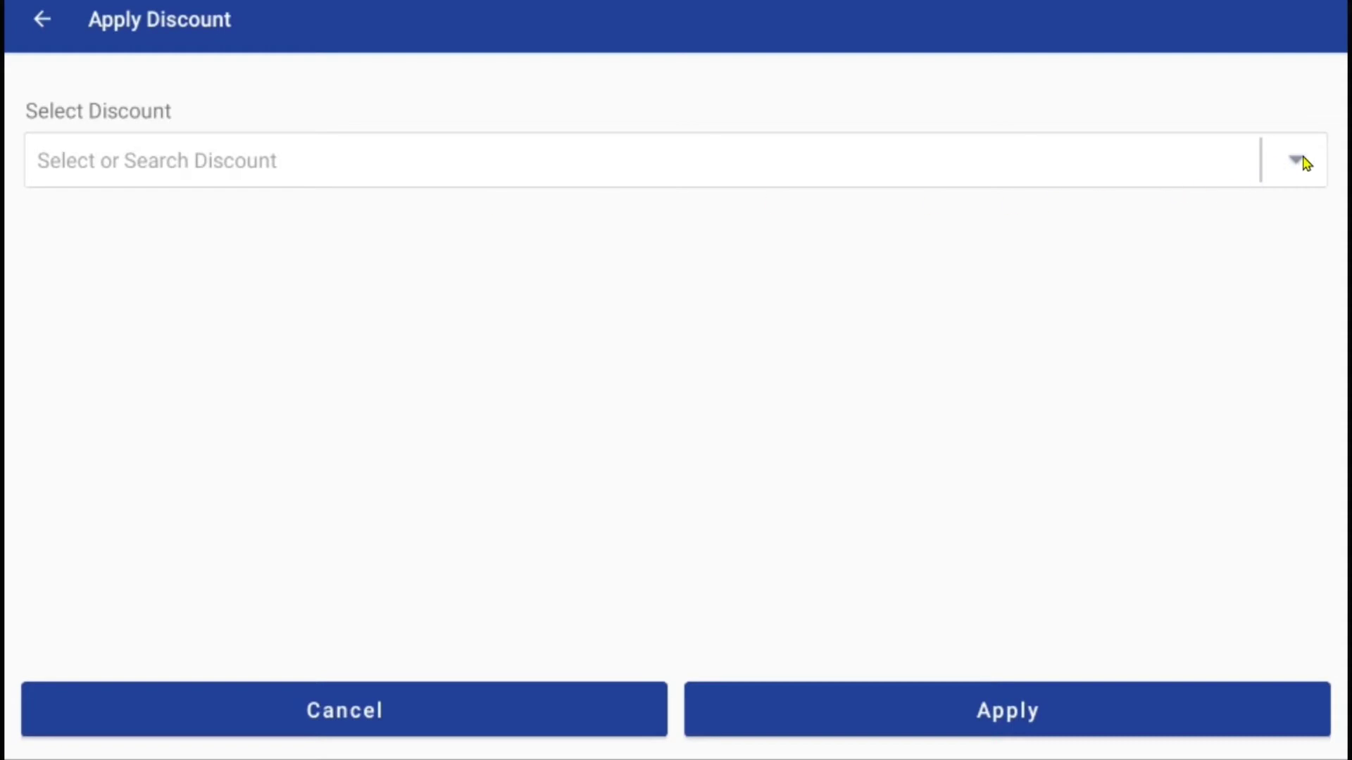
left_click(1302, 162)
left_click(449, 399)
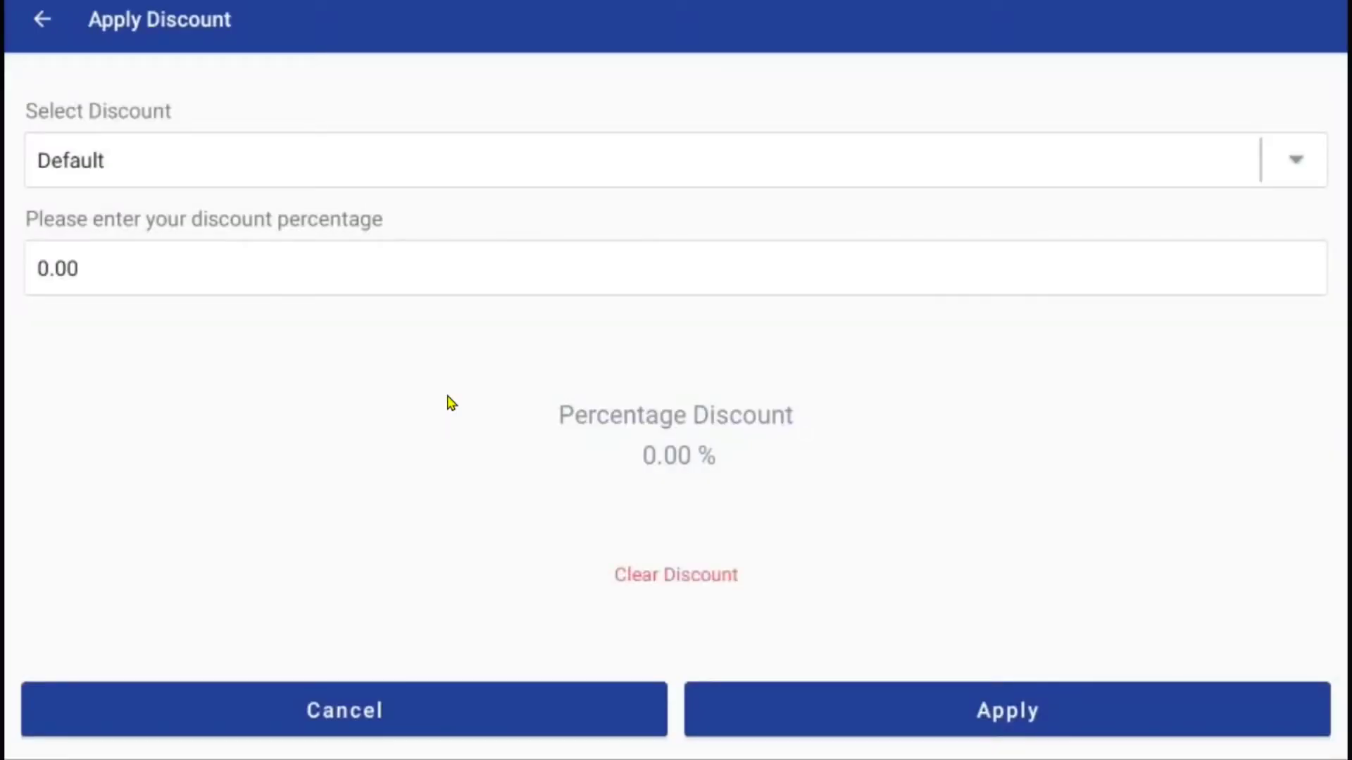
left_click(144, 272)
type("2500")
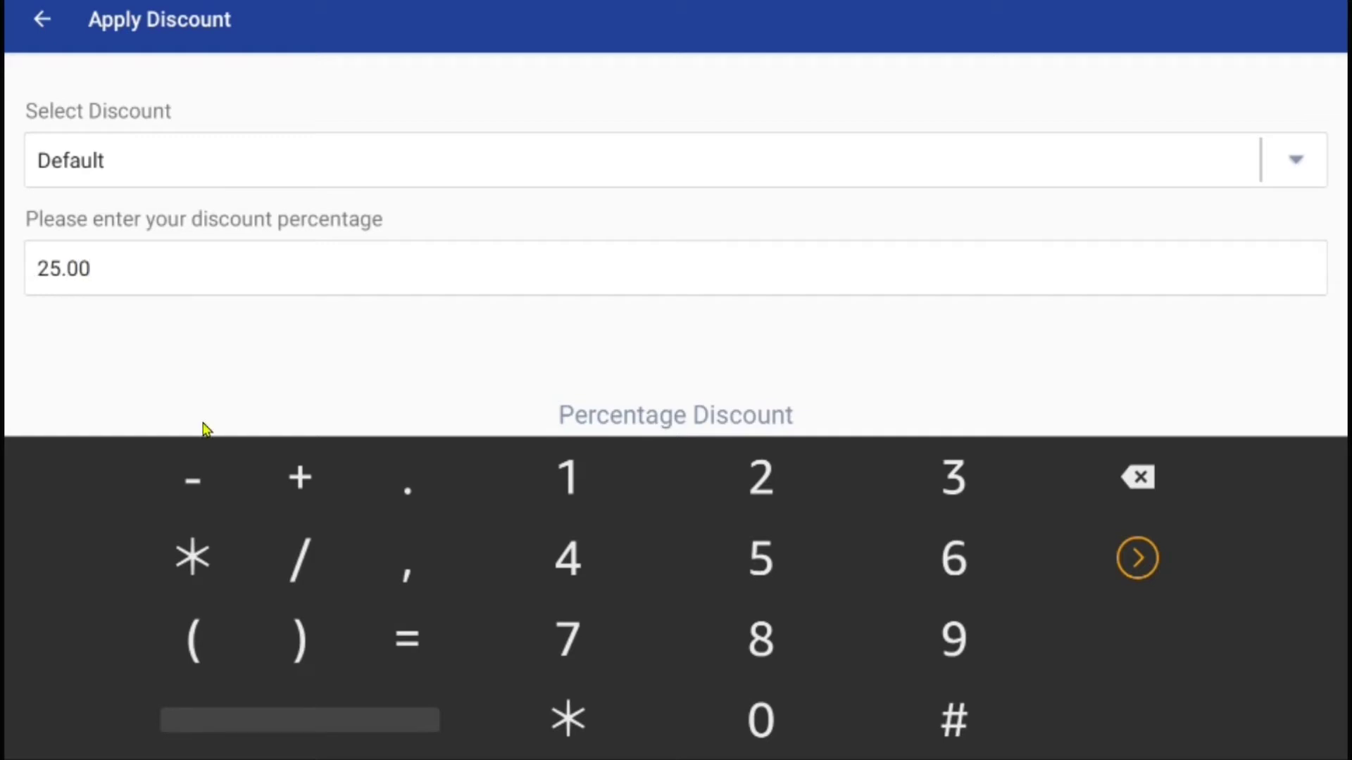
key("Escape")
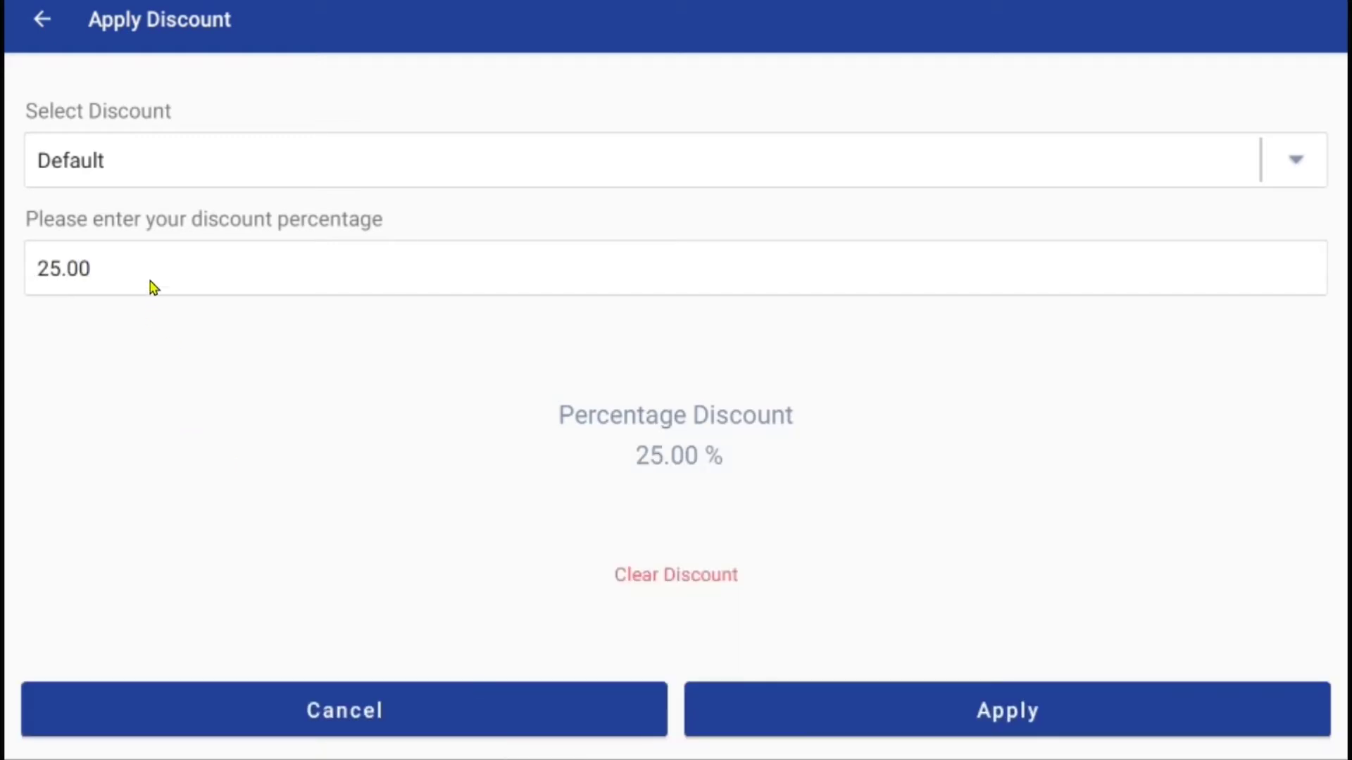
left_click(848, 711)
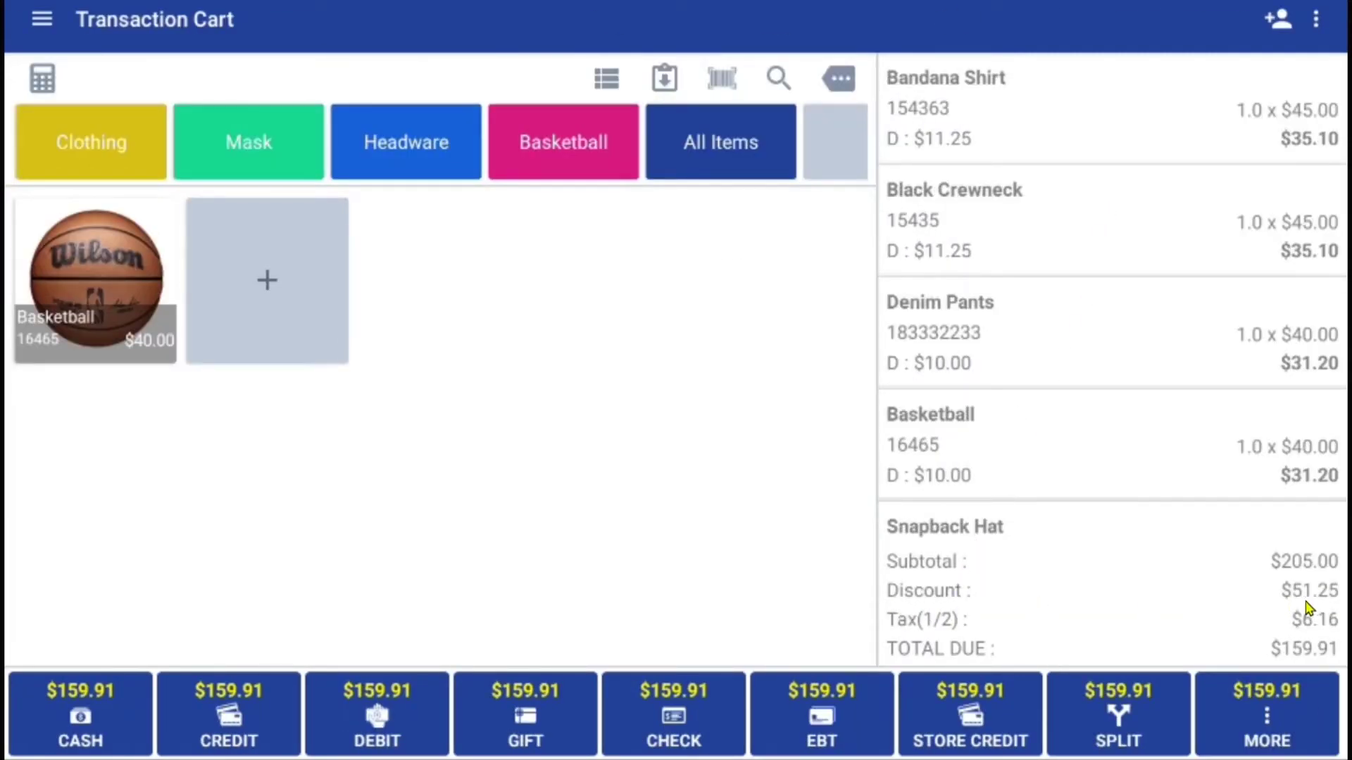
- Assign the first listed customer to the sale and choose cash payment for $159.91
left_click(1276, 23)
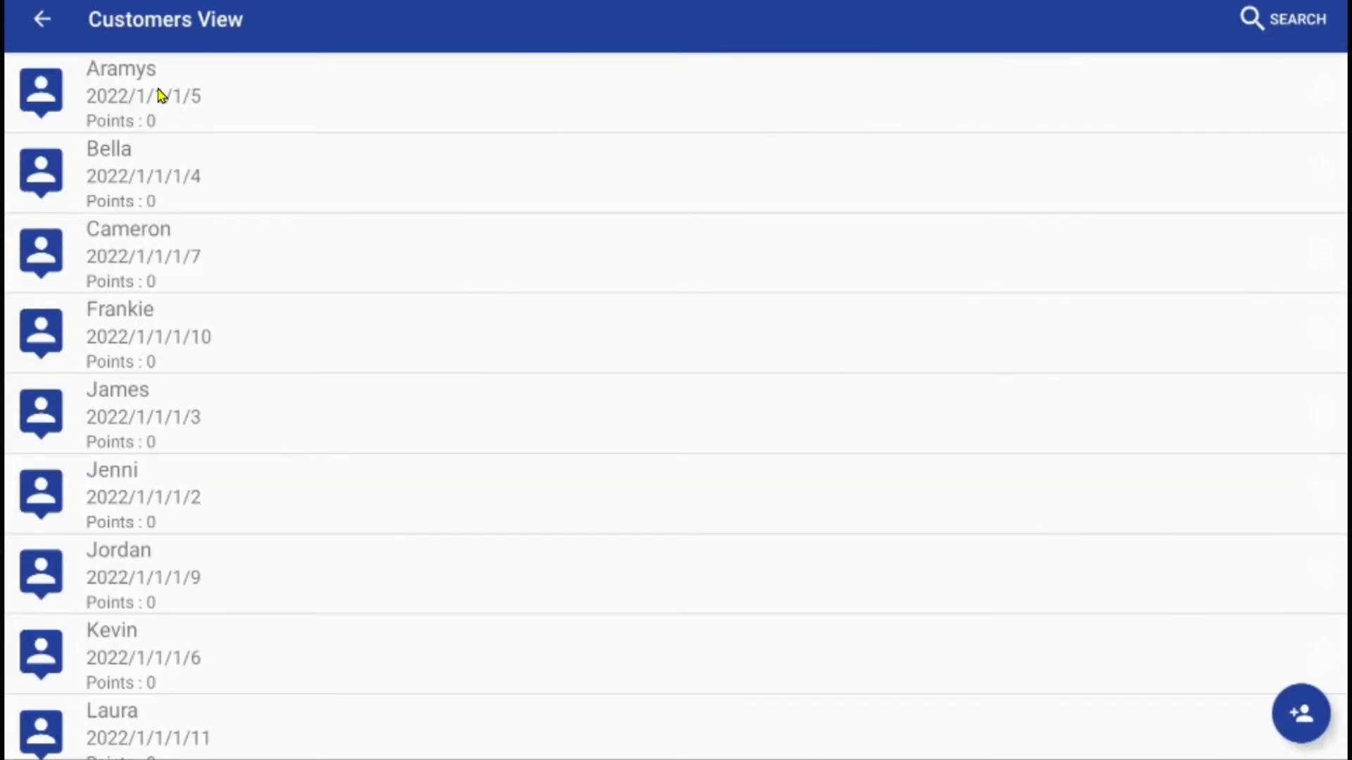
left_click(185, 86)
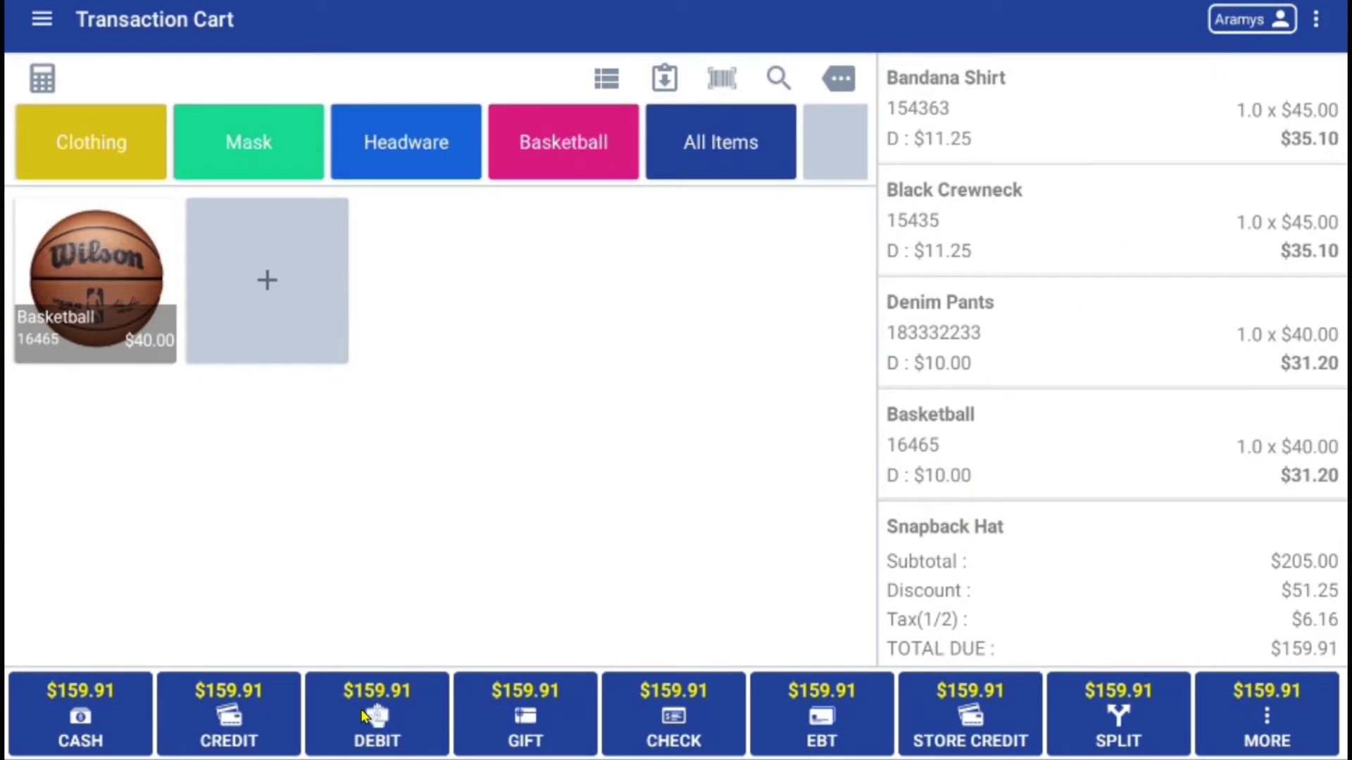
left_click(133, 721)
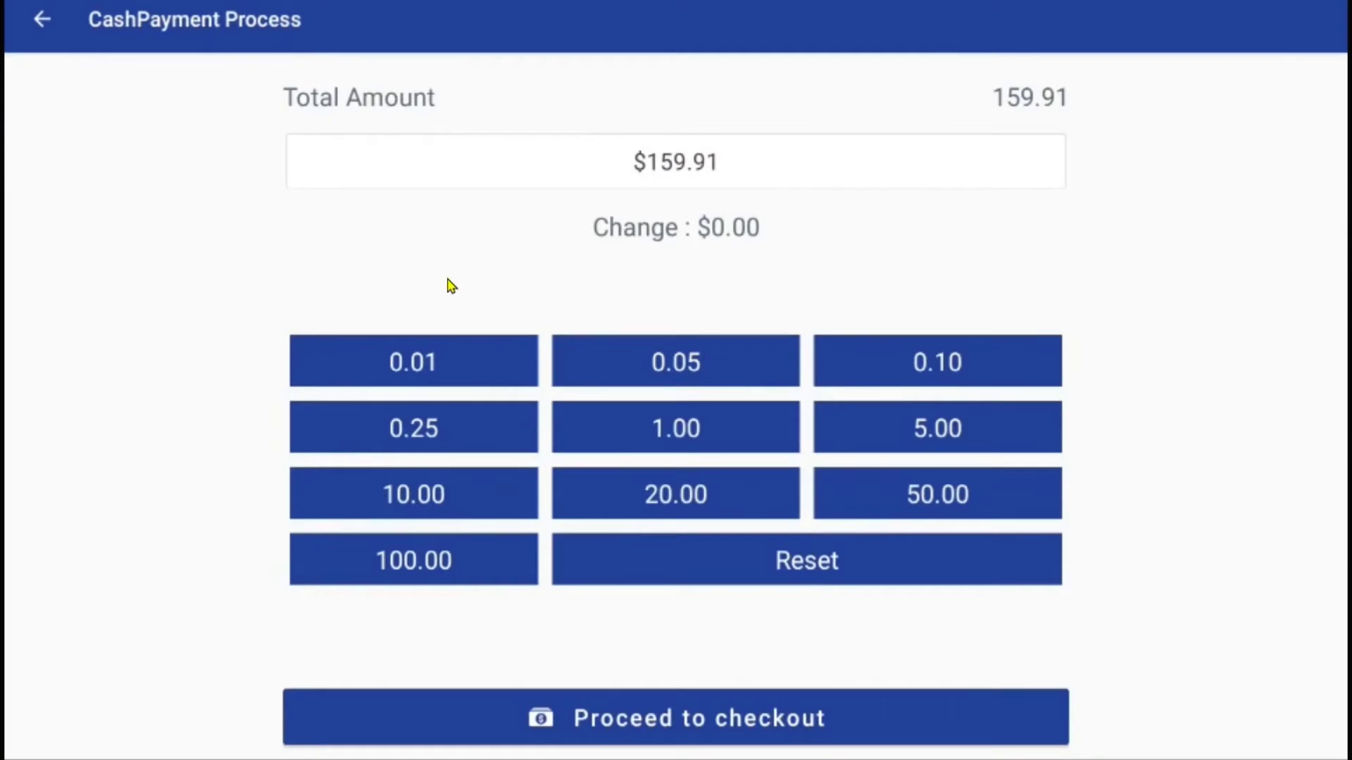
- Check out, email the receipt to the store's sales e-mail address, and give five stars
left_click(677, 741)
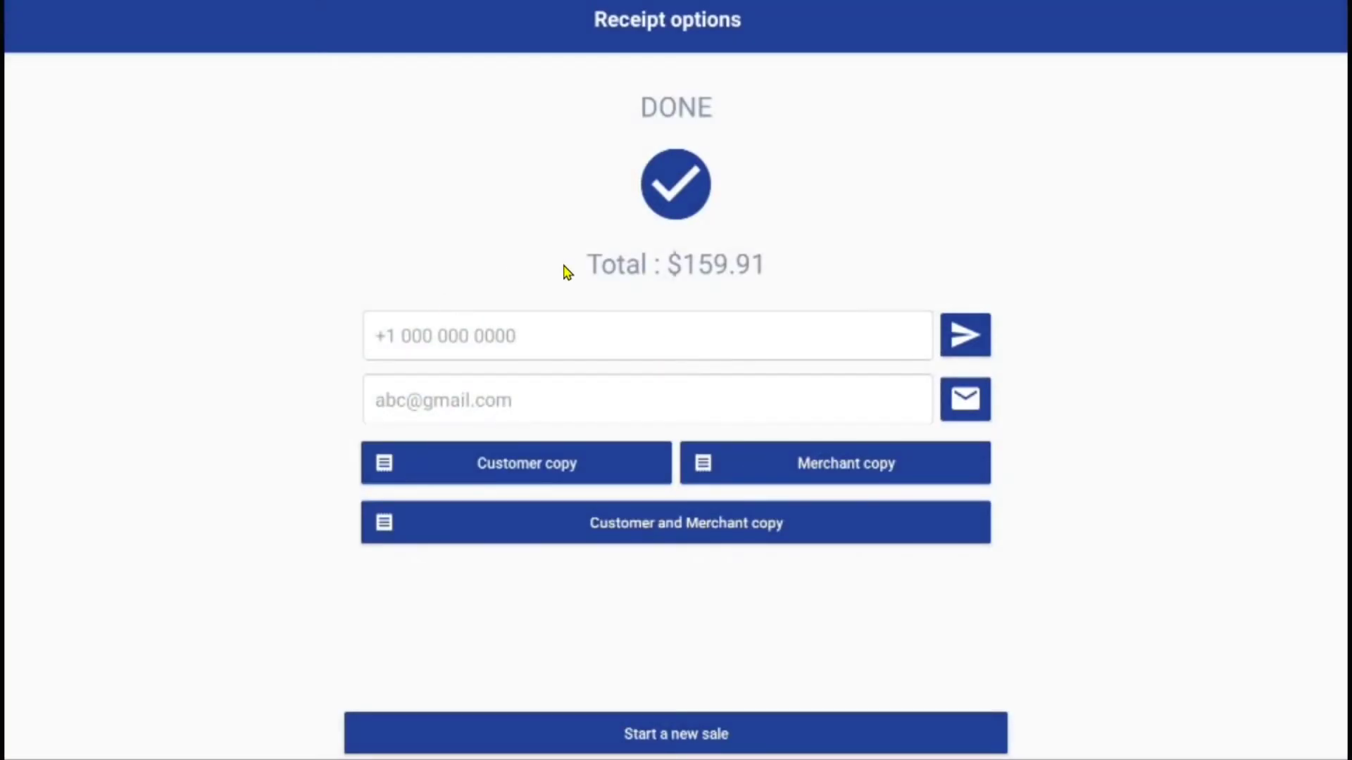
left_click(534, 411)
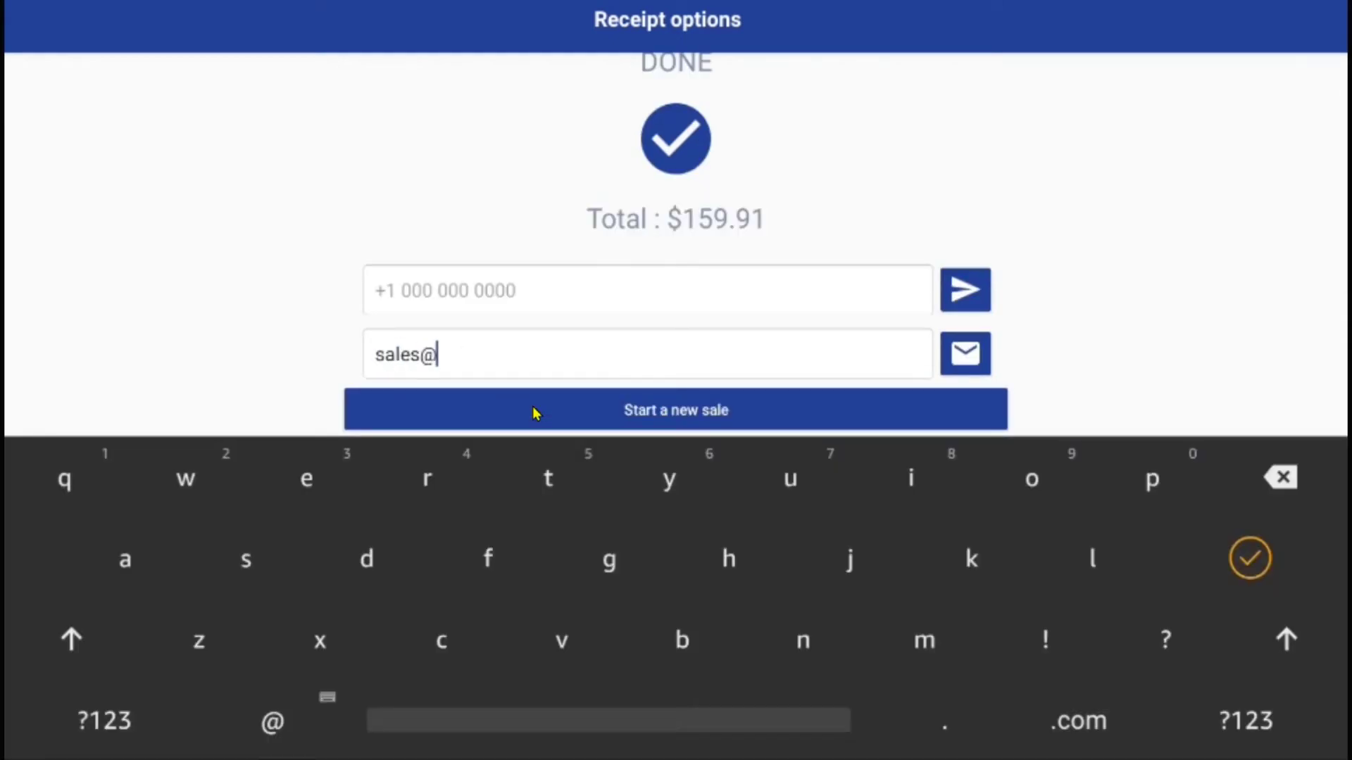
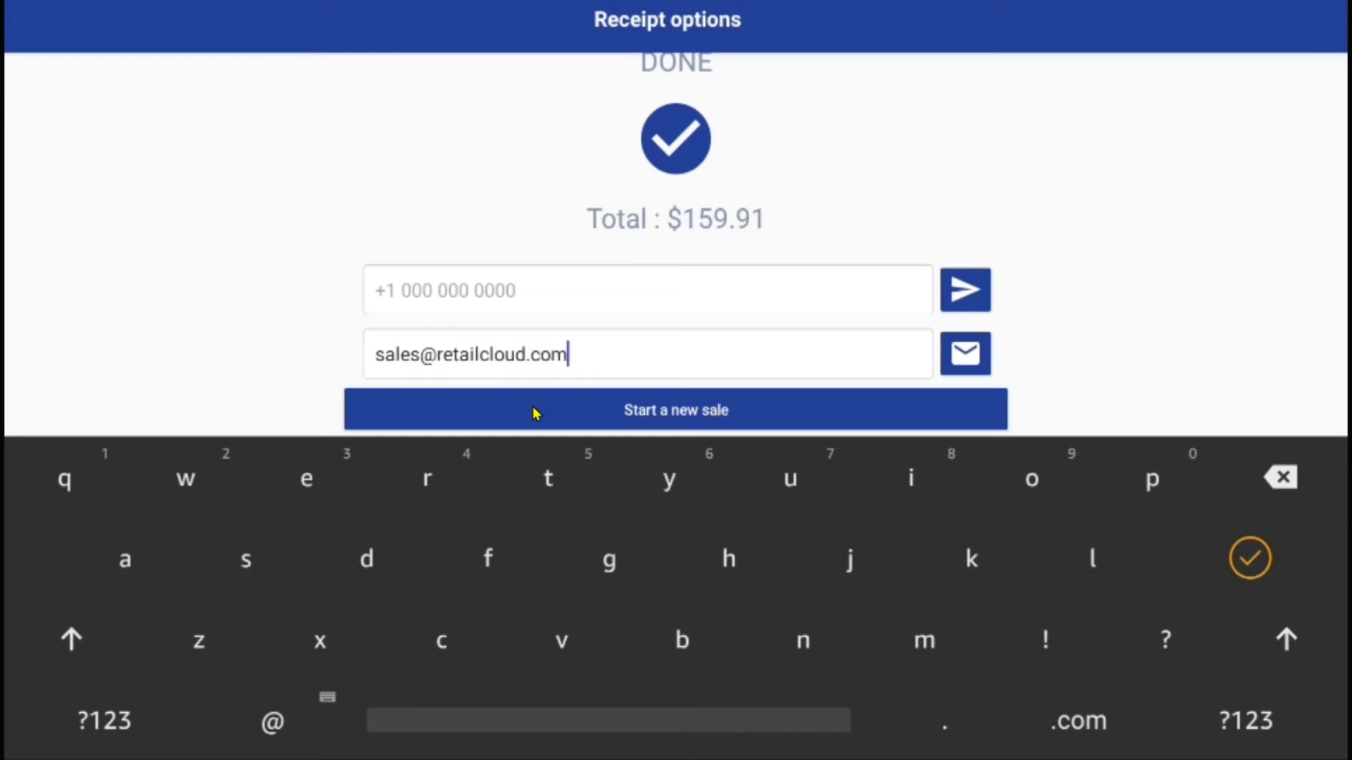
key("Return")
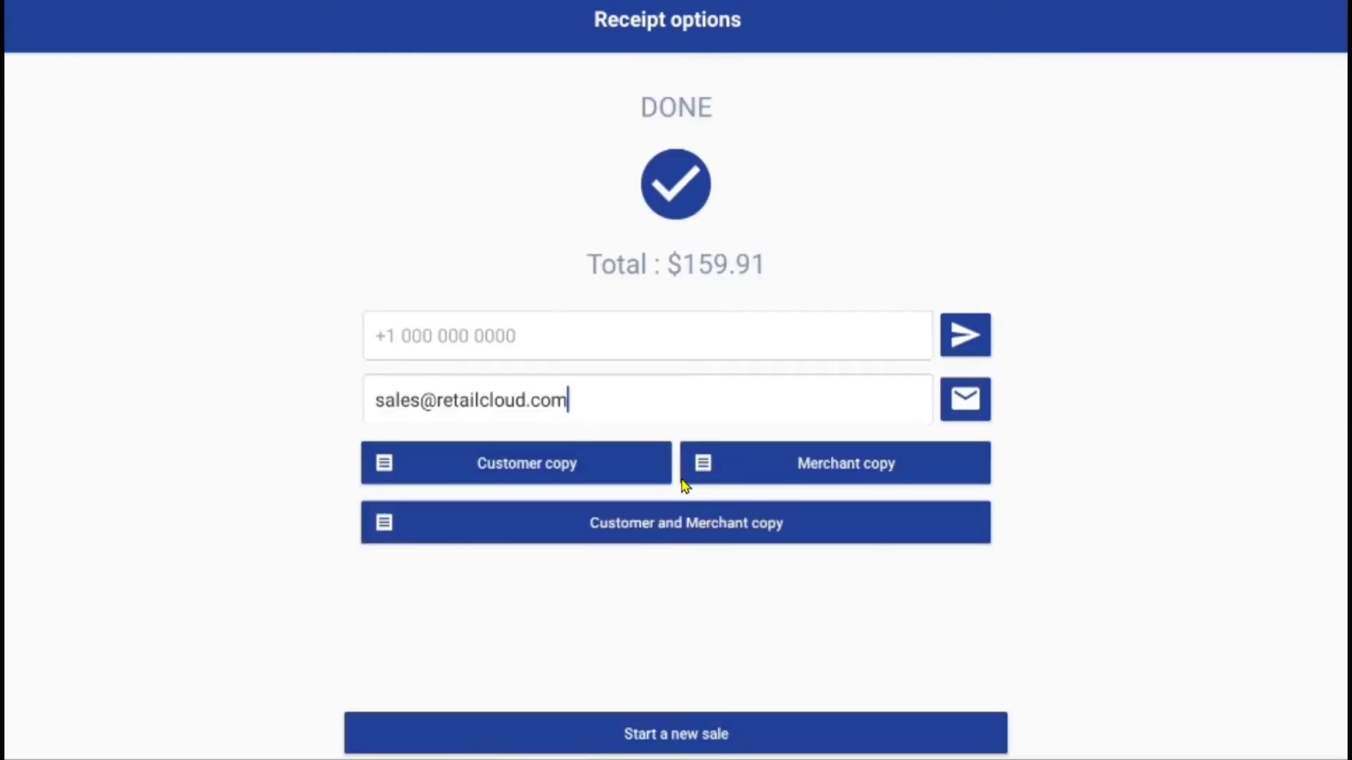
left_click(962, 404)
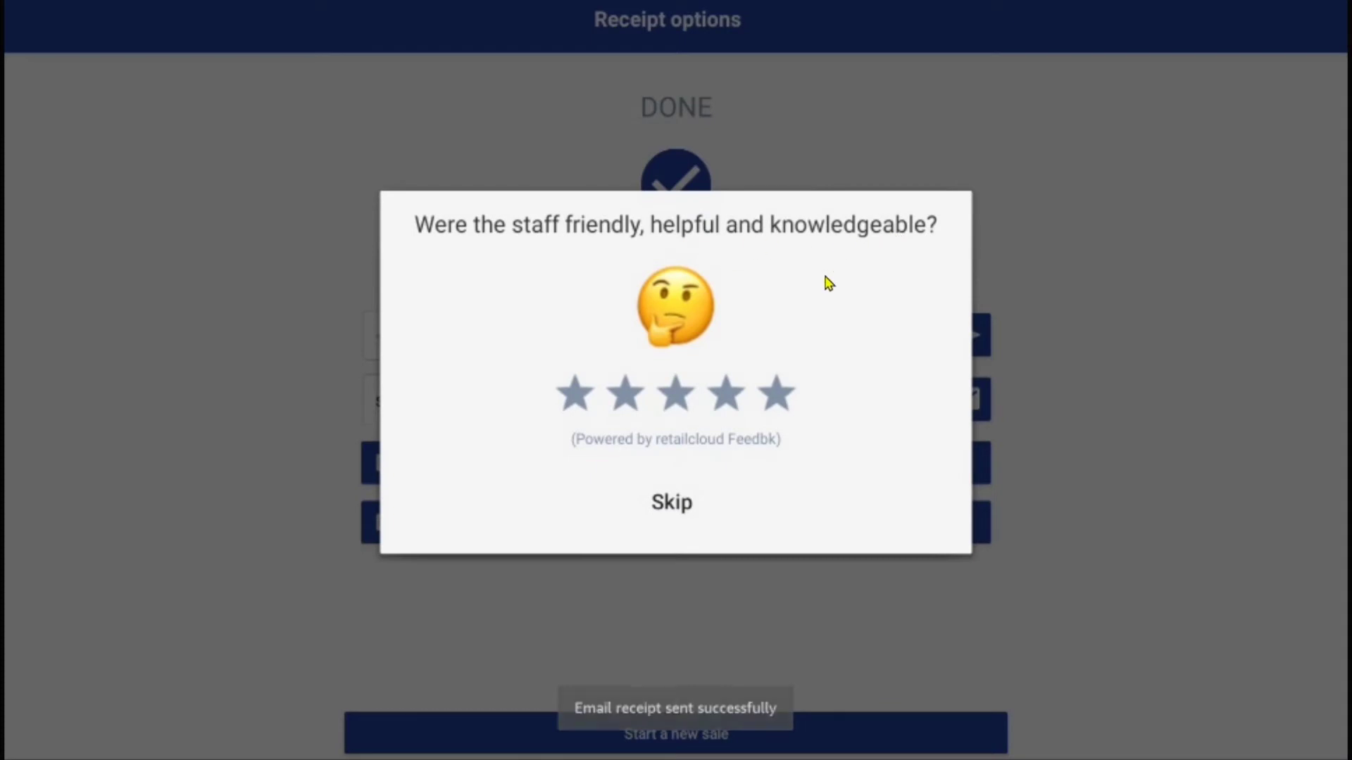
left_click(793, 395)
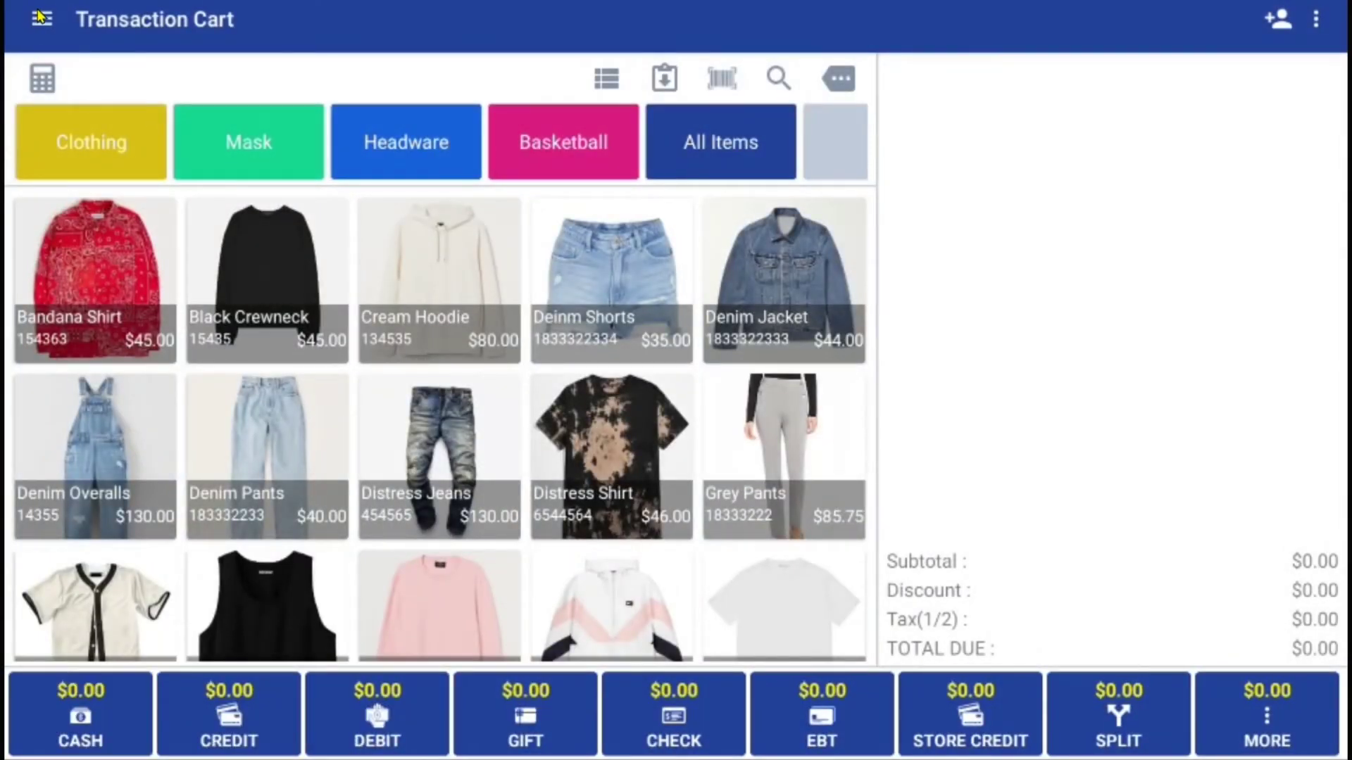
- In Products, edit Black Crewneck's selling price to 50.00 and save the product
left_click(41, 18)
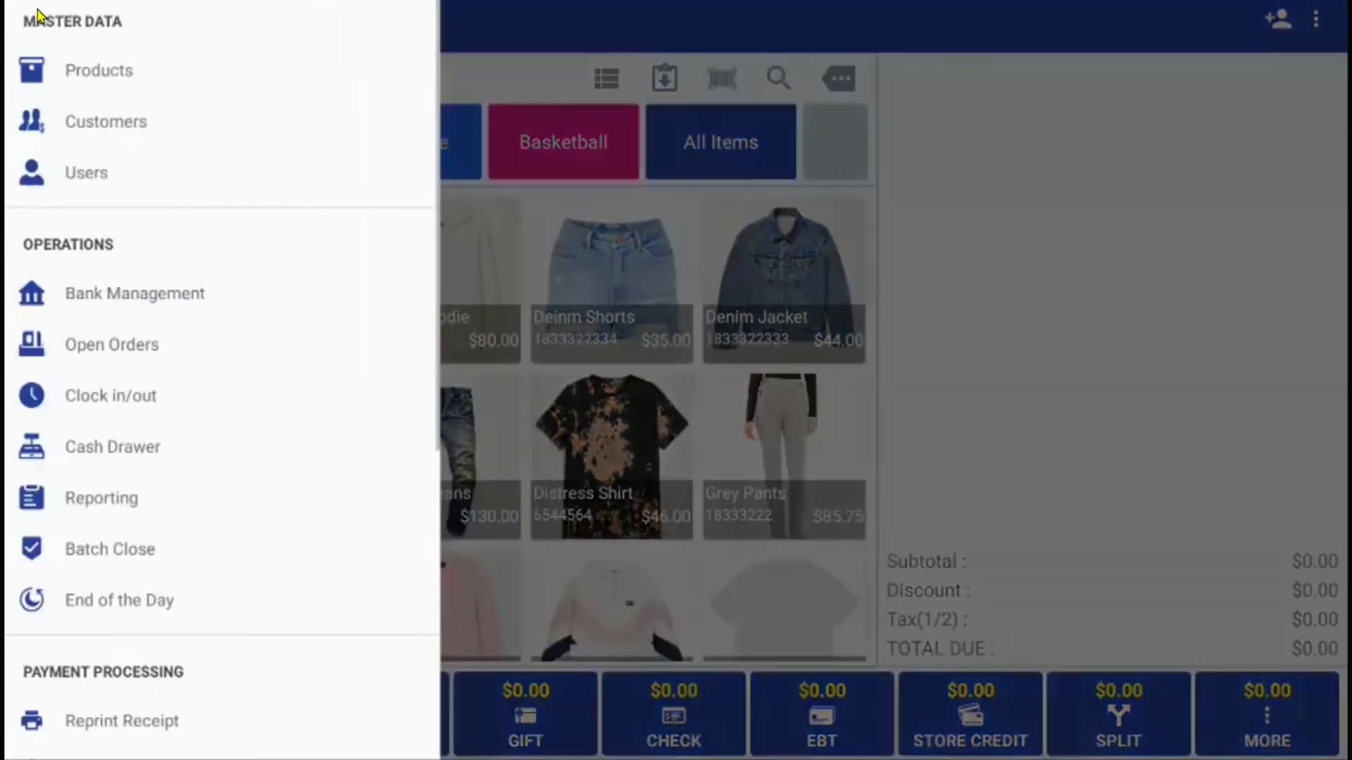
left_click(120, 78)
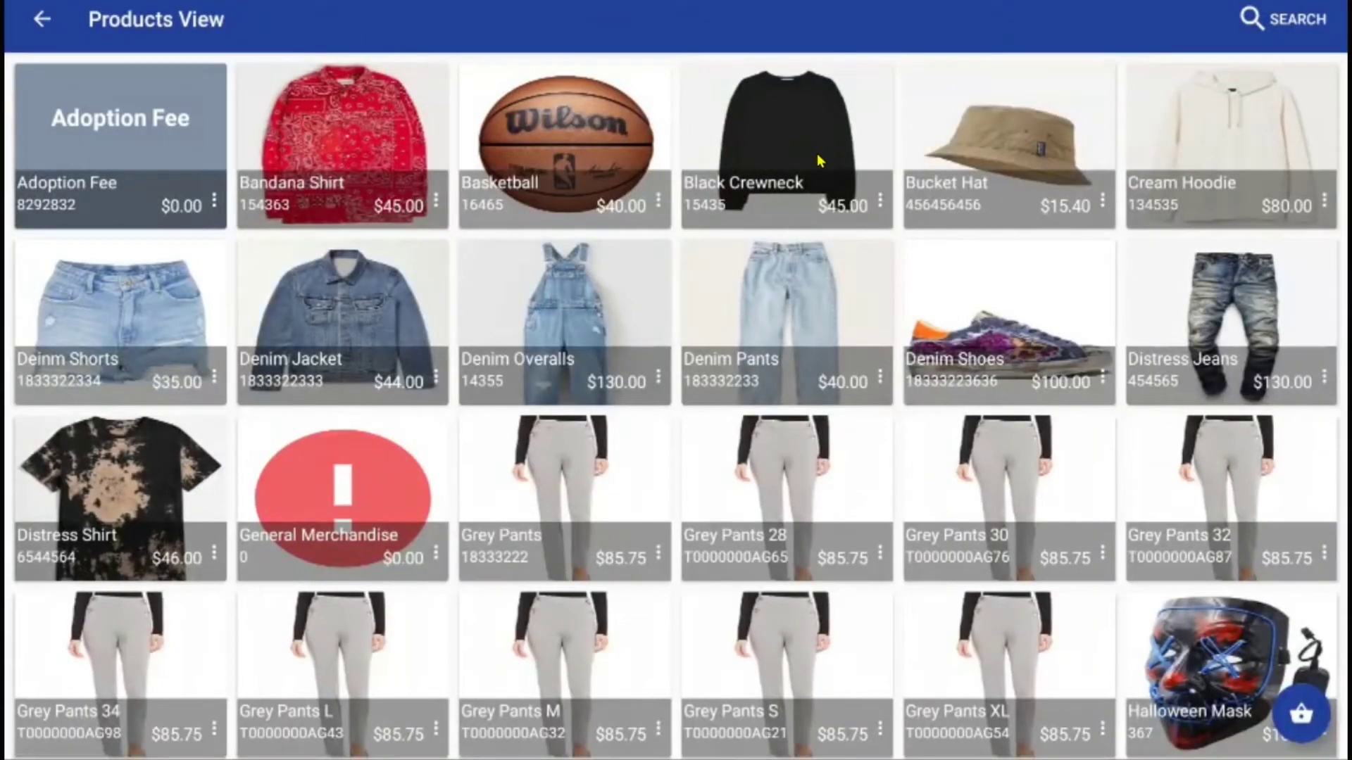
left_click(819, 153)
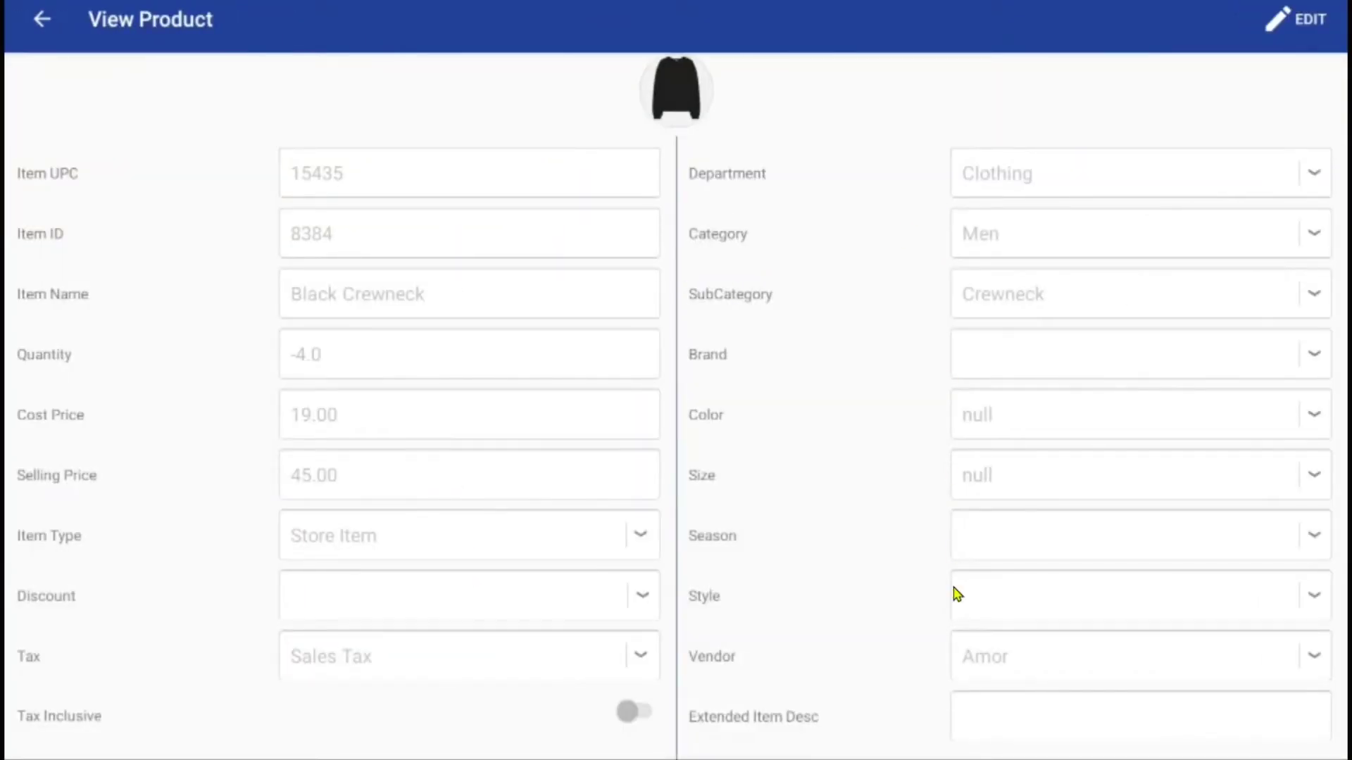
left_click(1304, 23)
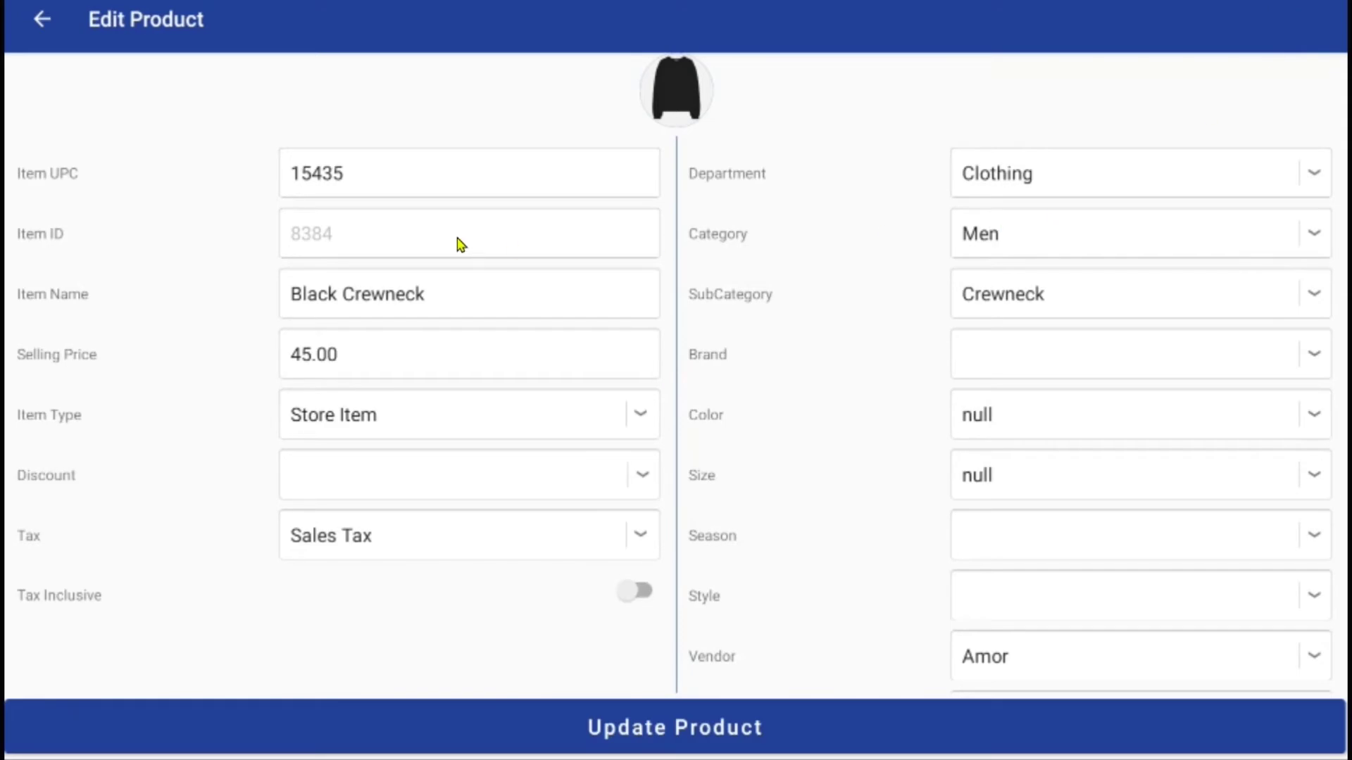
left_click(398, 352)
key("BackSpace")
key("BackSpace")
key("BackSpace")
type("0")
key("Escape")
left_click(688, 725)
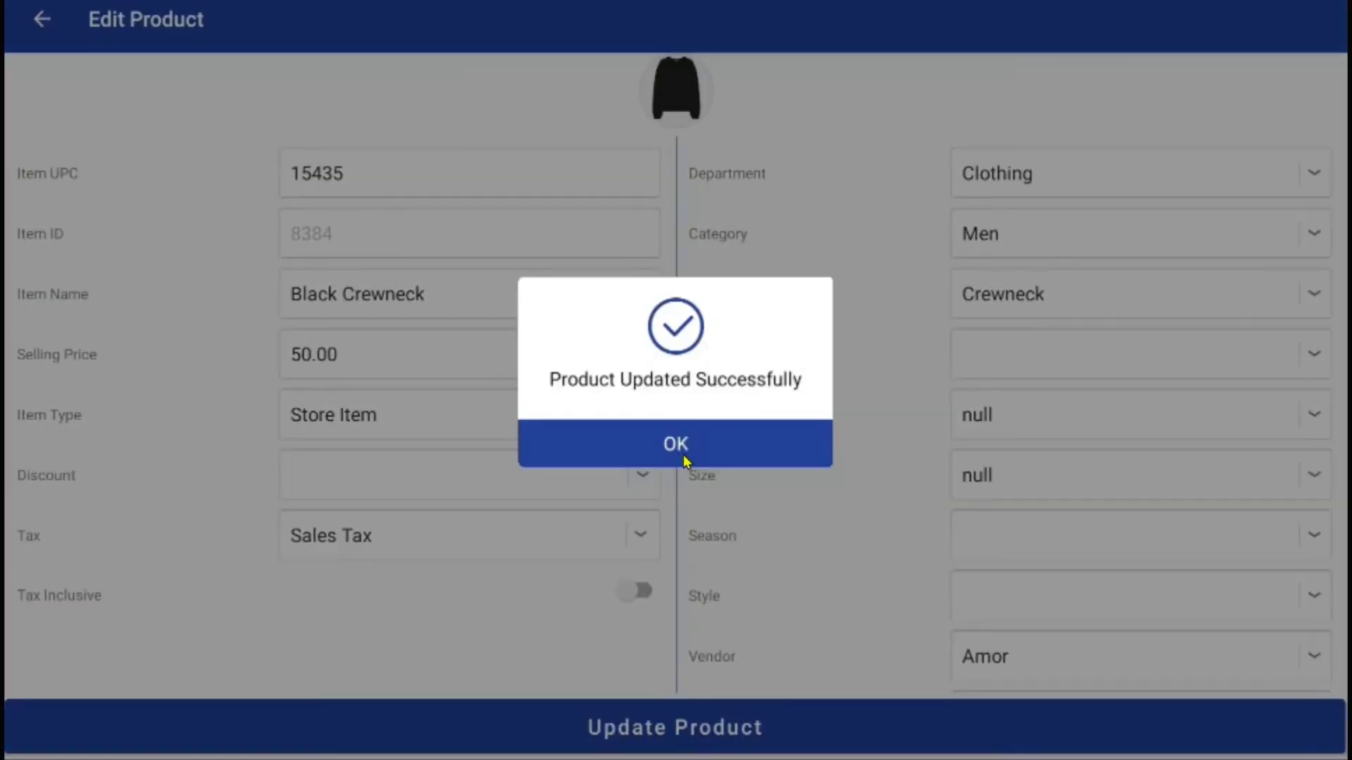
left_click(682, 451)
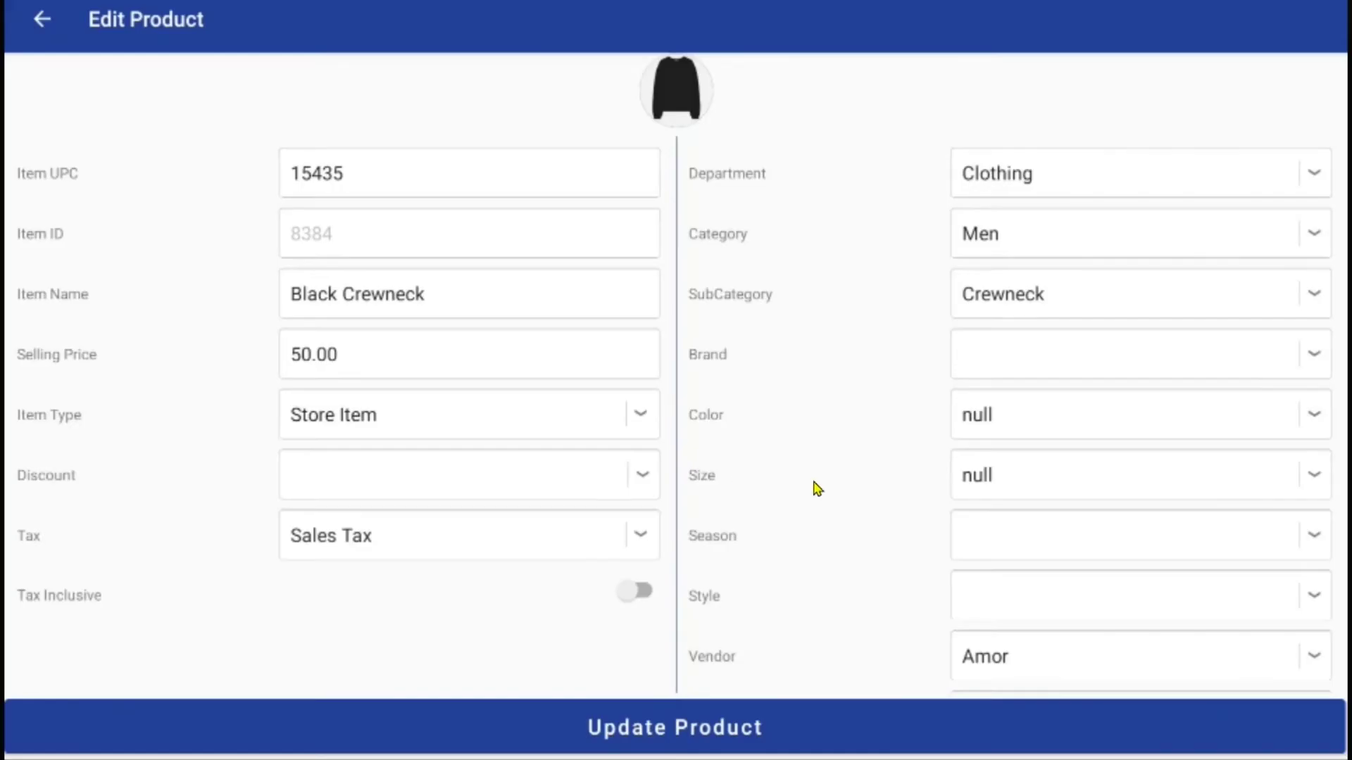
- Open the first customer in Customers, toggle Enrolled For Loyalty off and on, and update the record
left_click(43, 20)
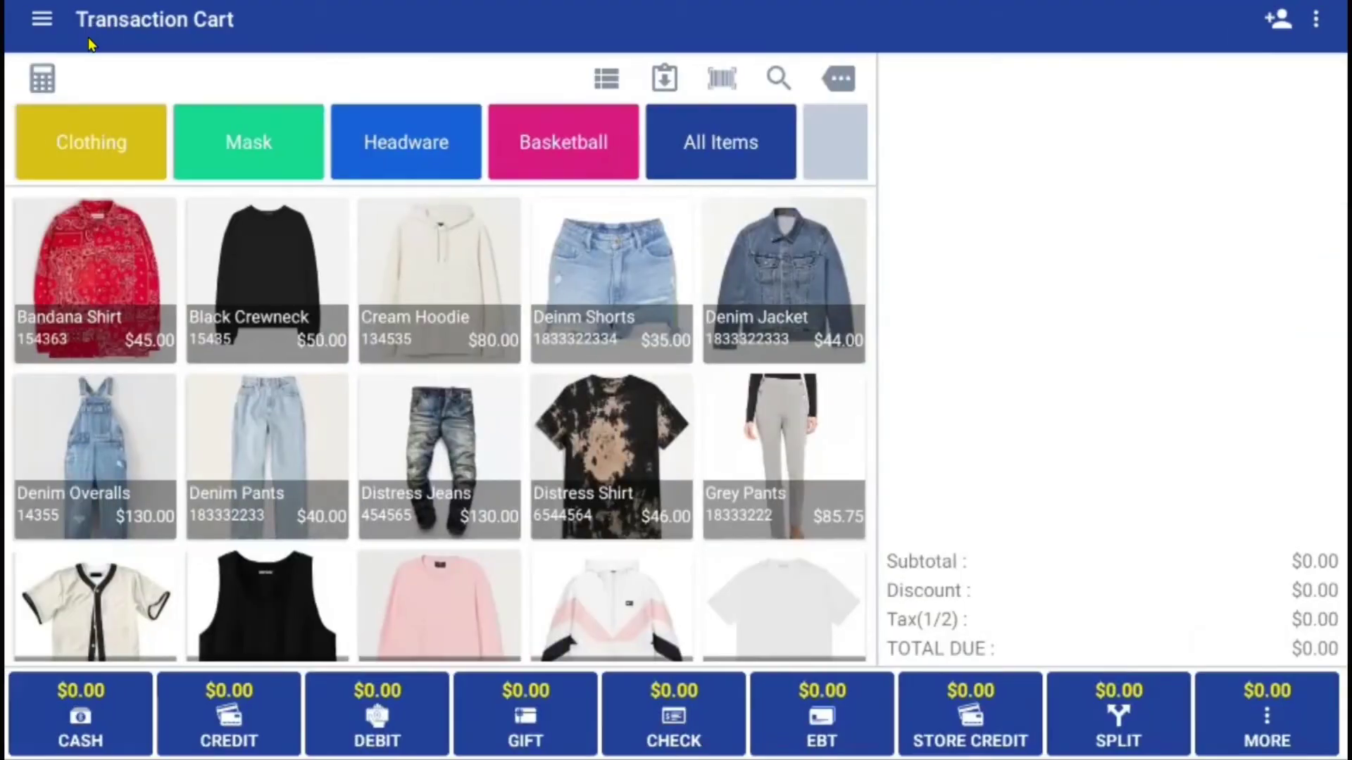
left_click(48, 22)
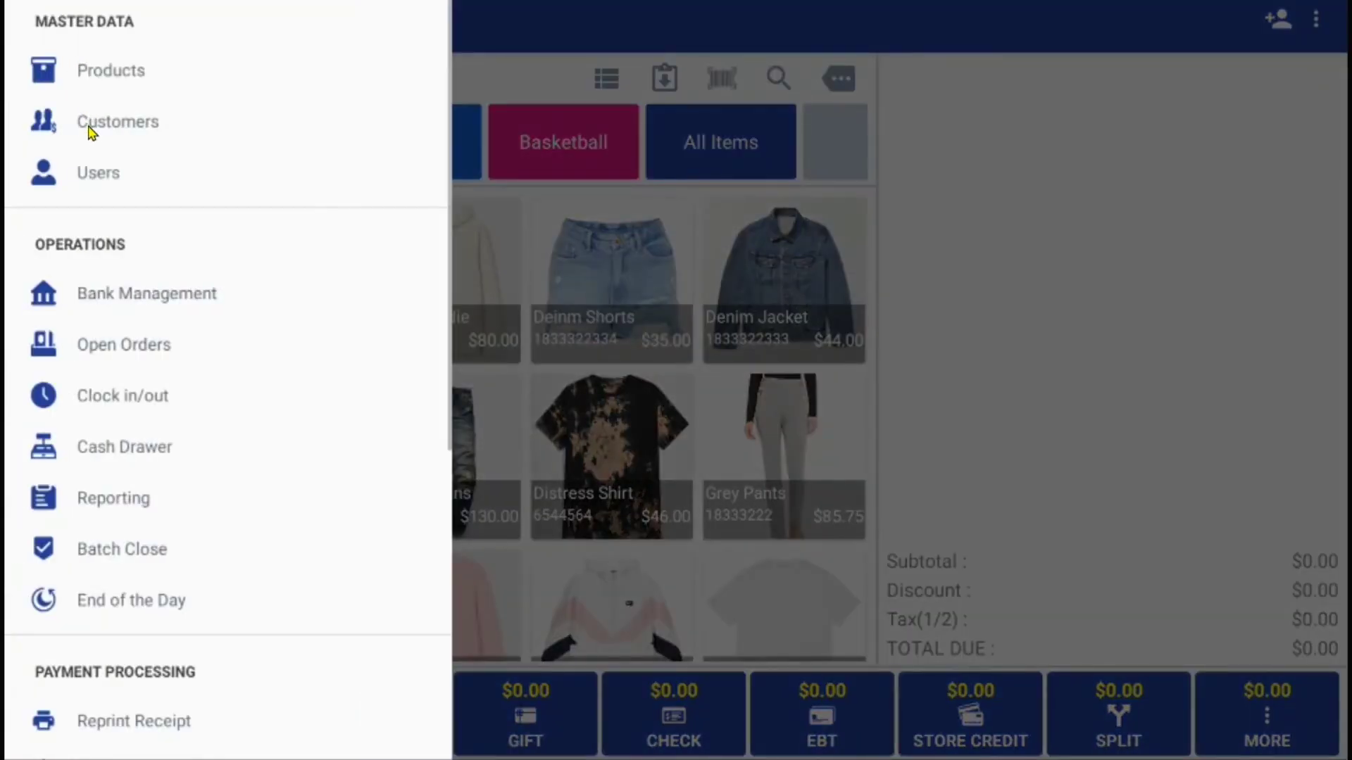
left_click(92, 126)
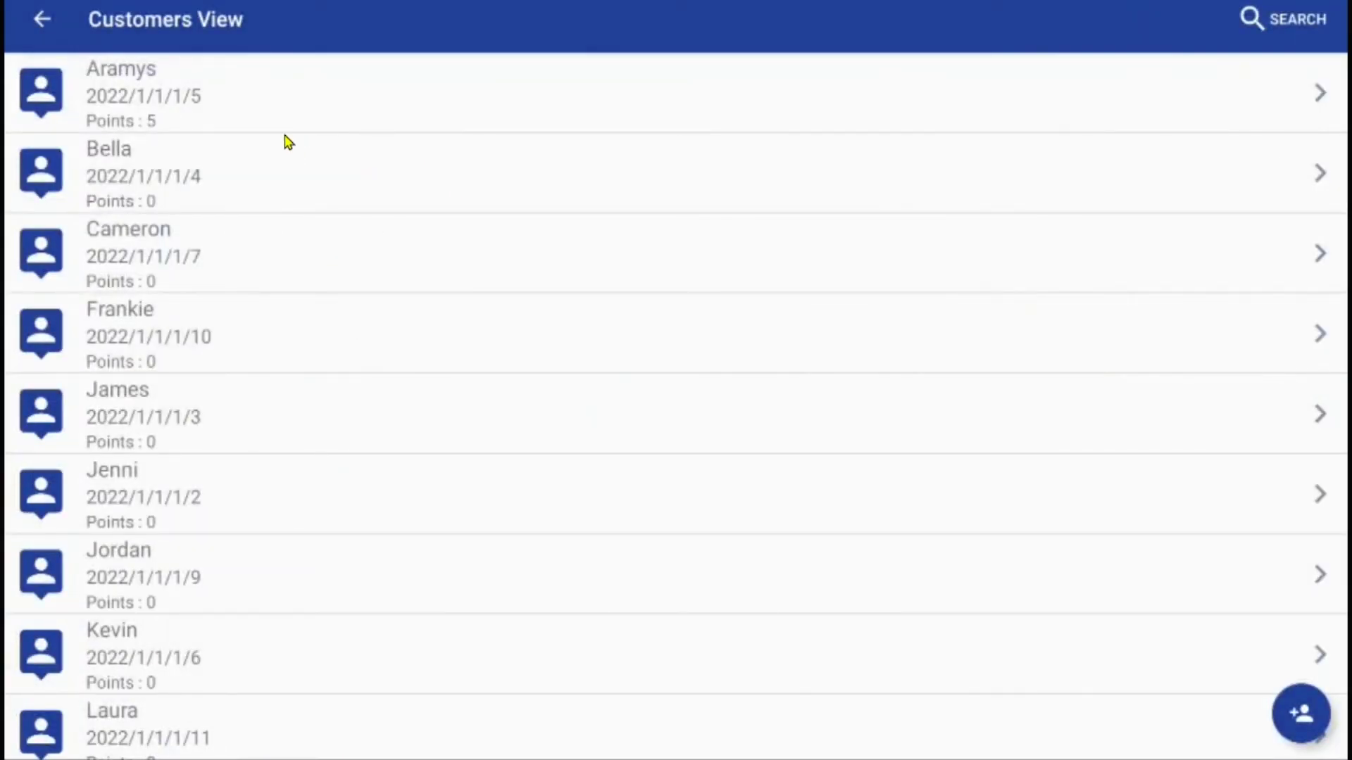
left_click(258, 113)
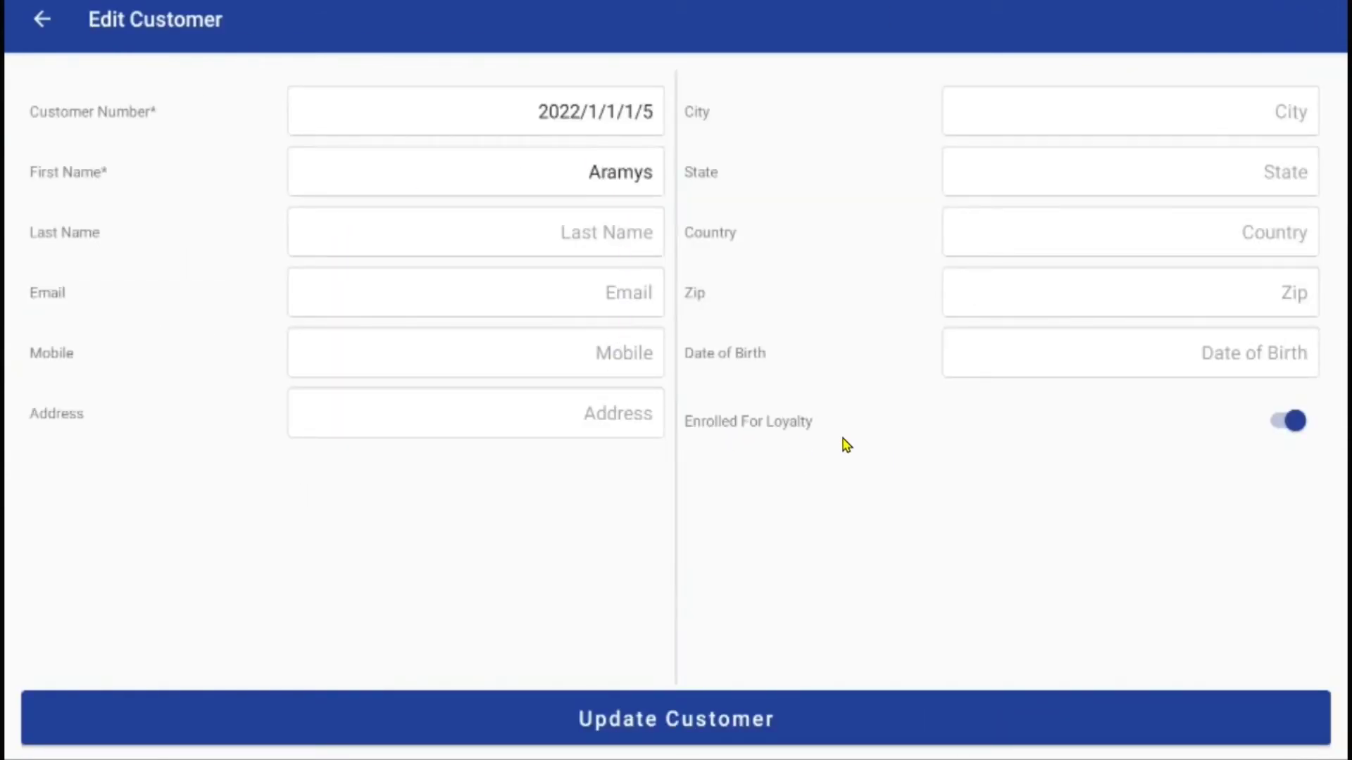
left_click(1294, 420)
left_click(1280, 420)
left_click(601, 704)
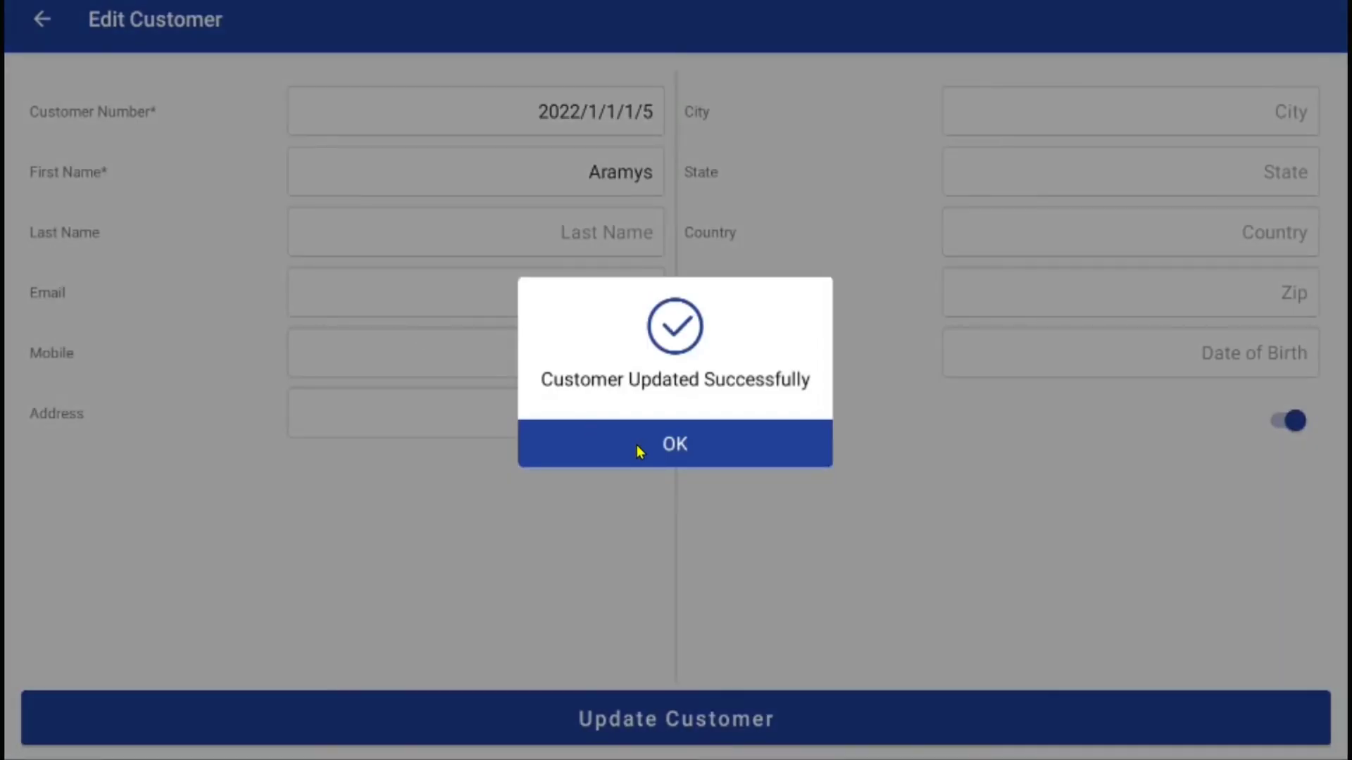
left_click(640, 450)
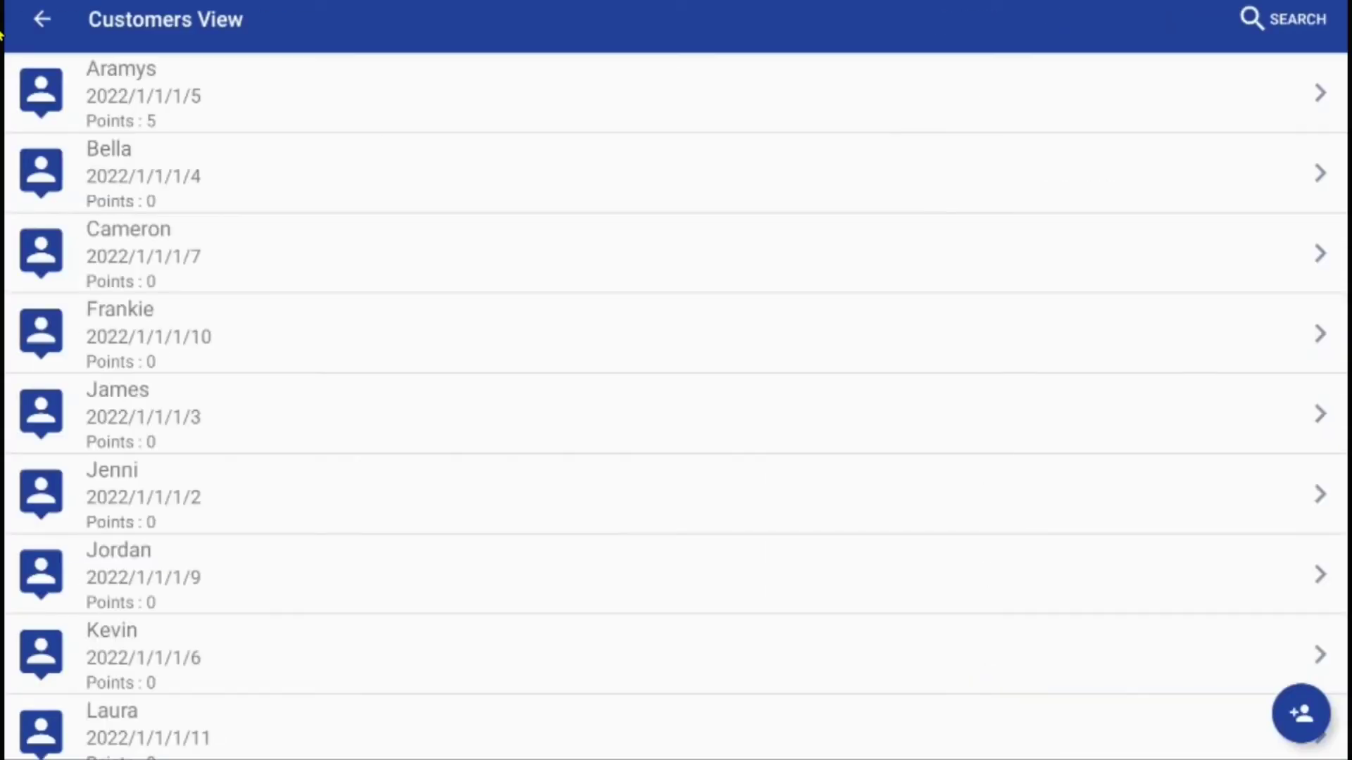
left_click(39, 19)
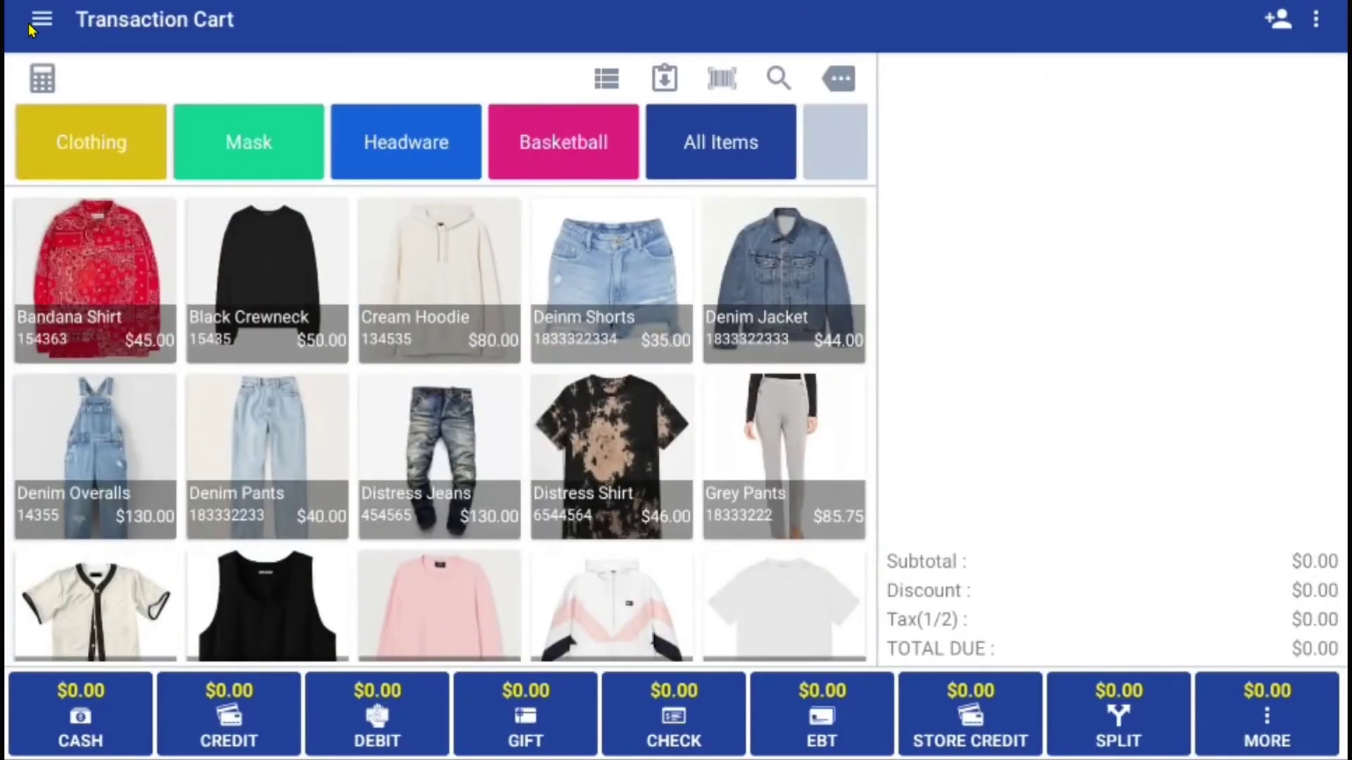
left_click(40, 21)
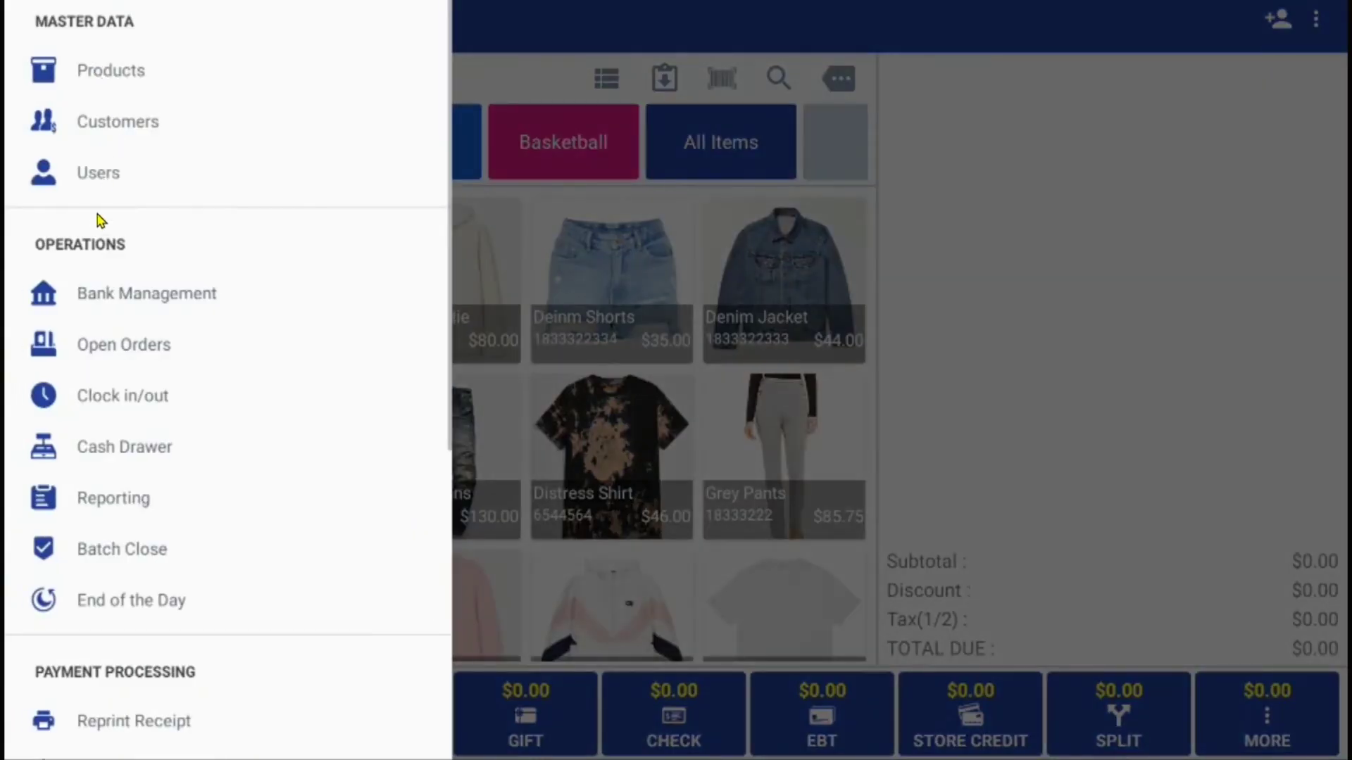
left_click(109, 392)
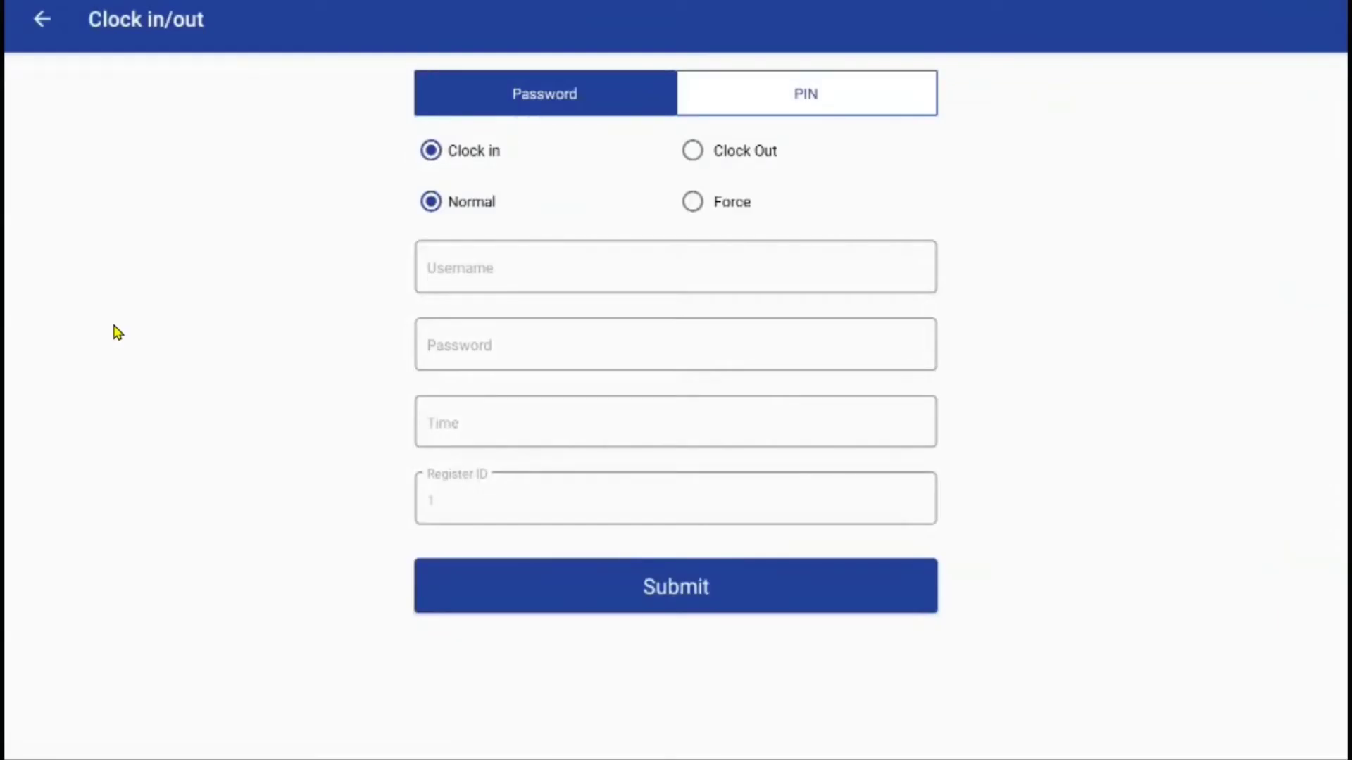
left_click(779, 111)
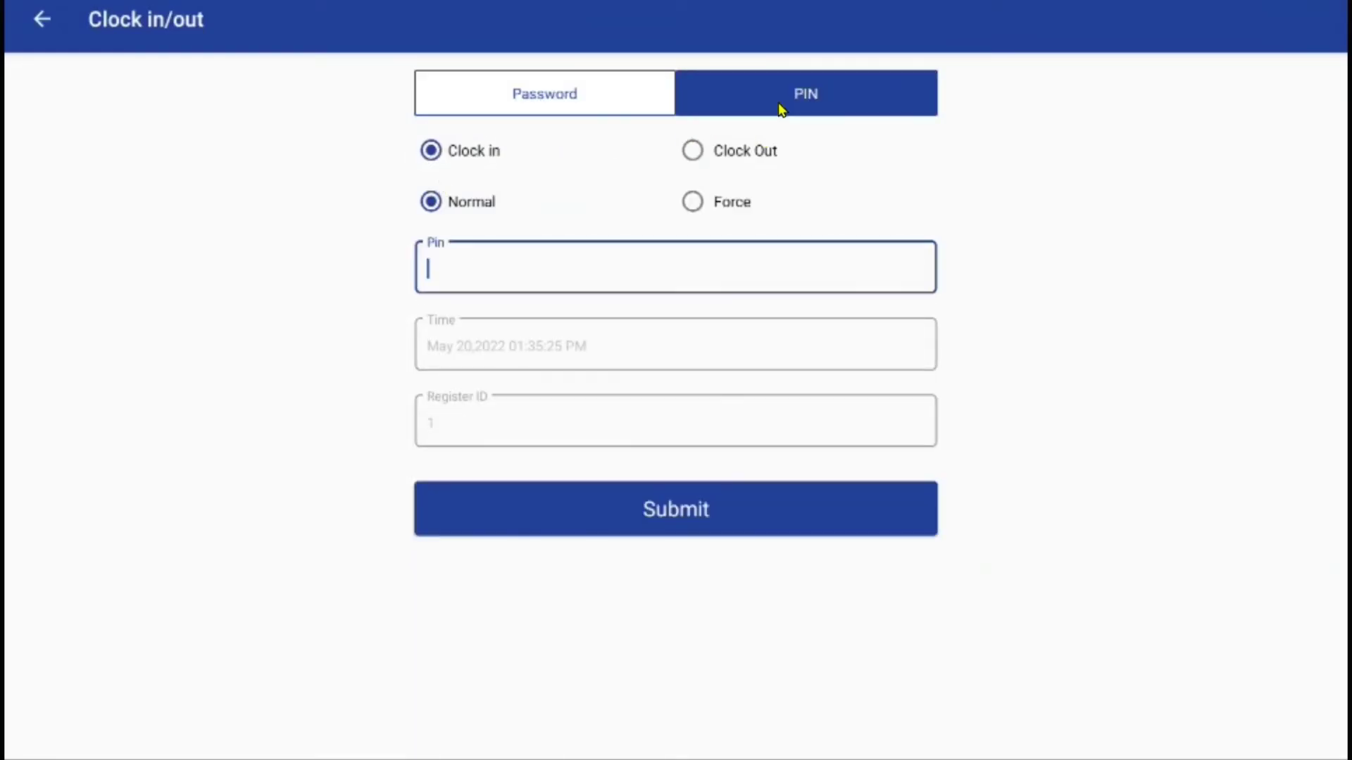
left_click(692, 203)
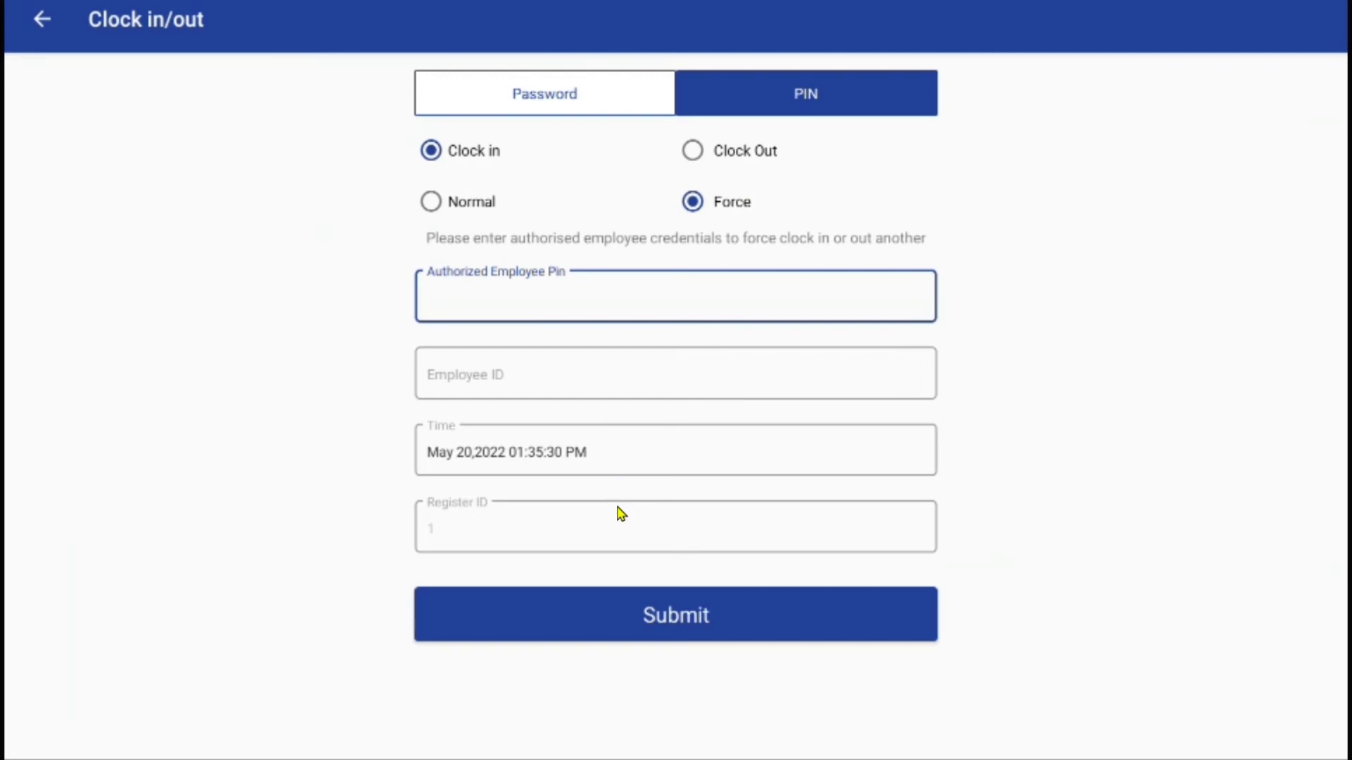
left_click(43, 20)
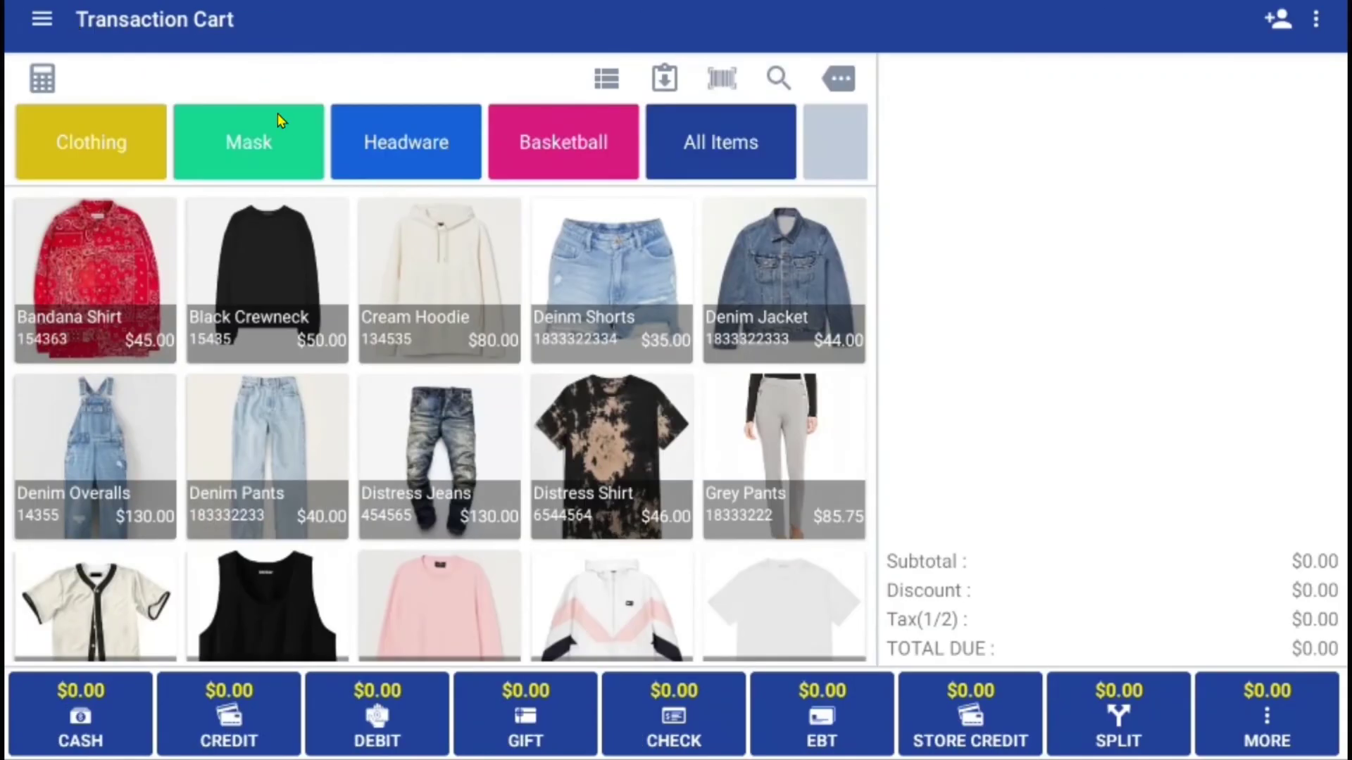
left_click(42, 19)
left_click_drag(175, 377, 181, 238)
left_click(112, 320)
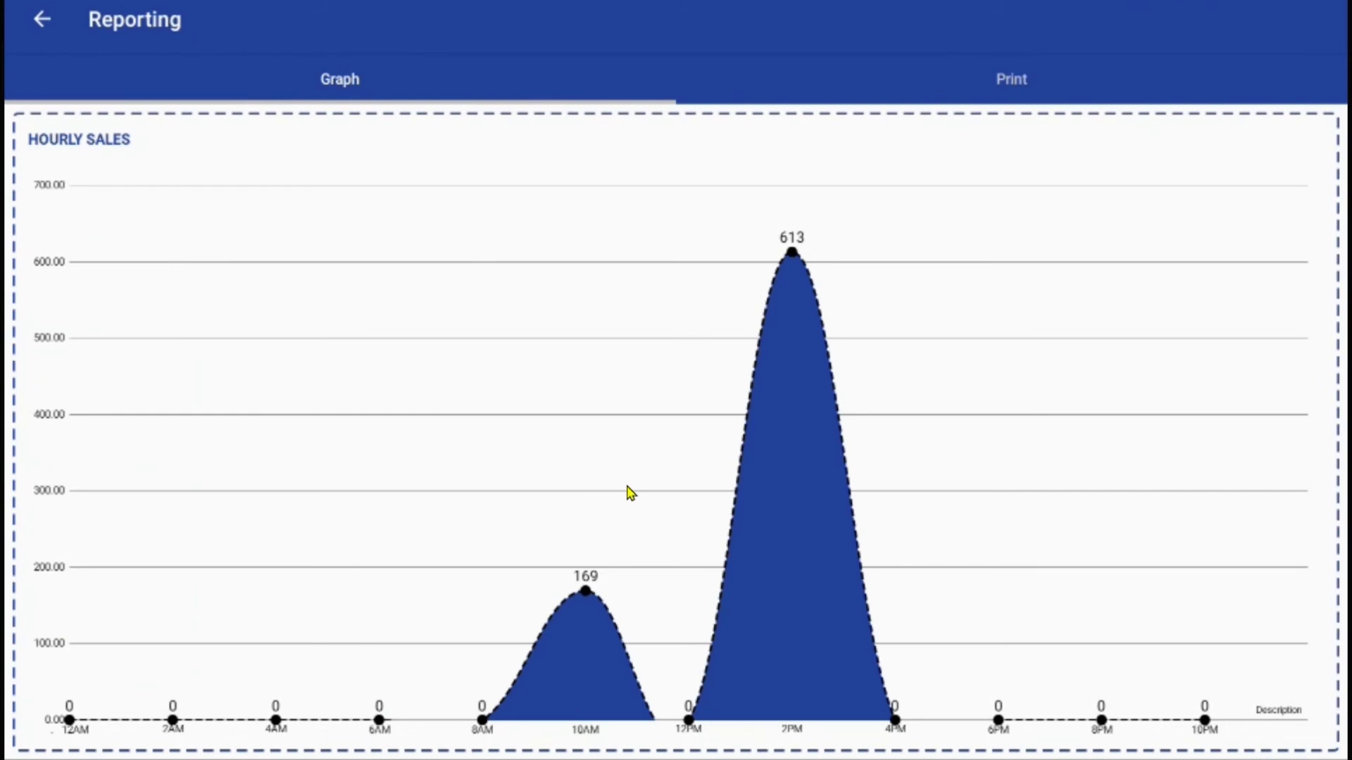
left_click(1029, 85)
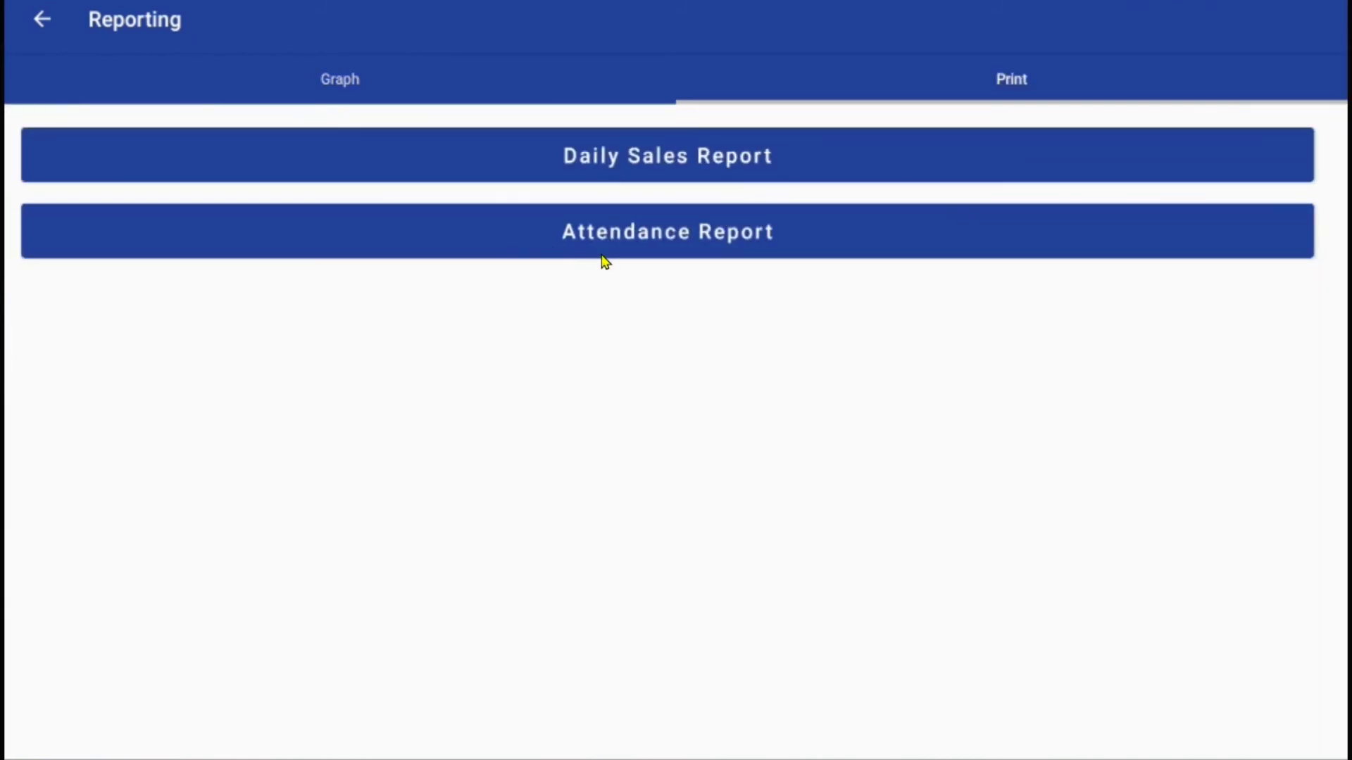
left_click(41, 19)
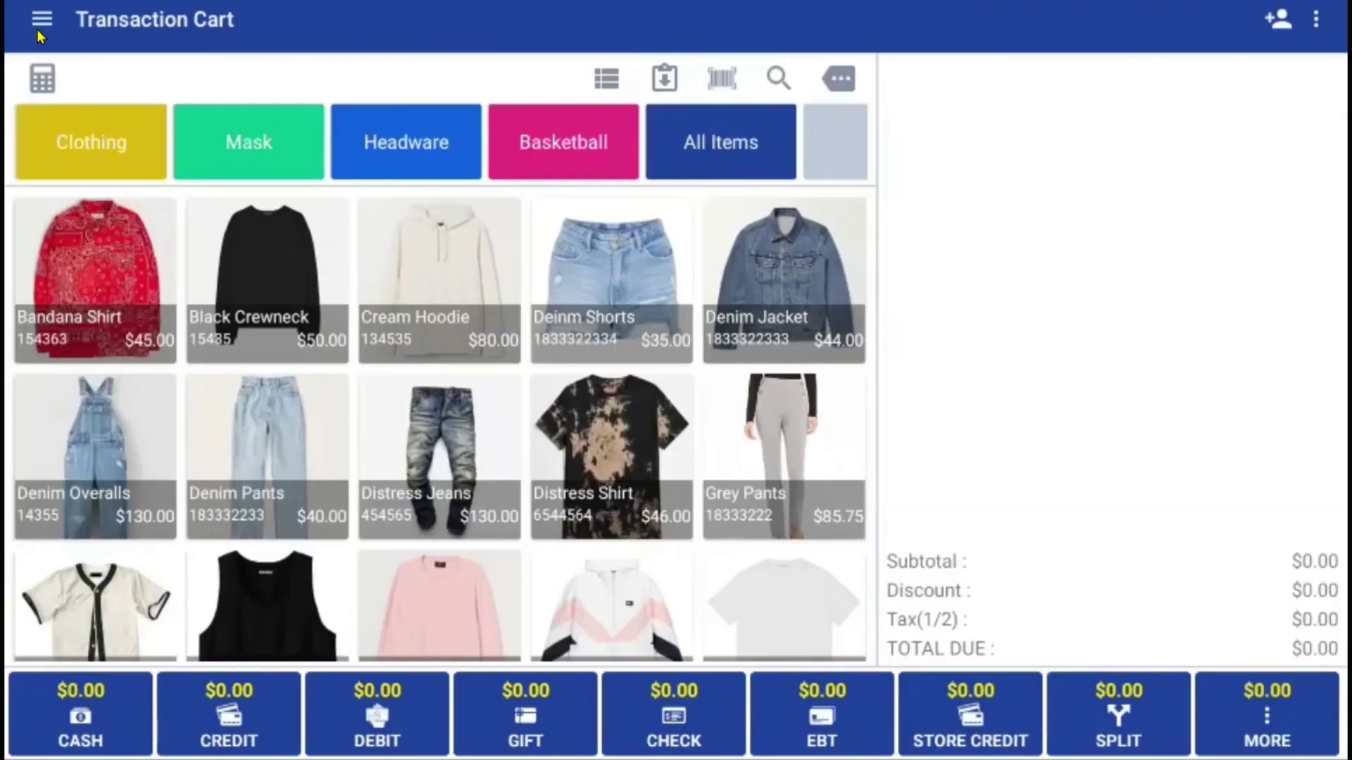